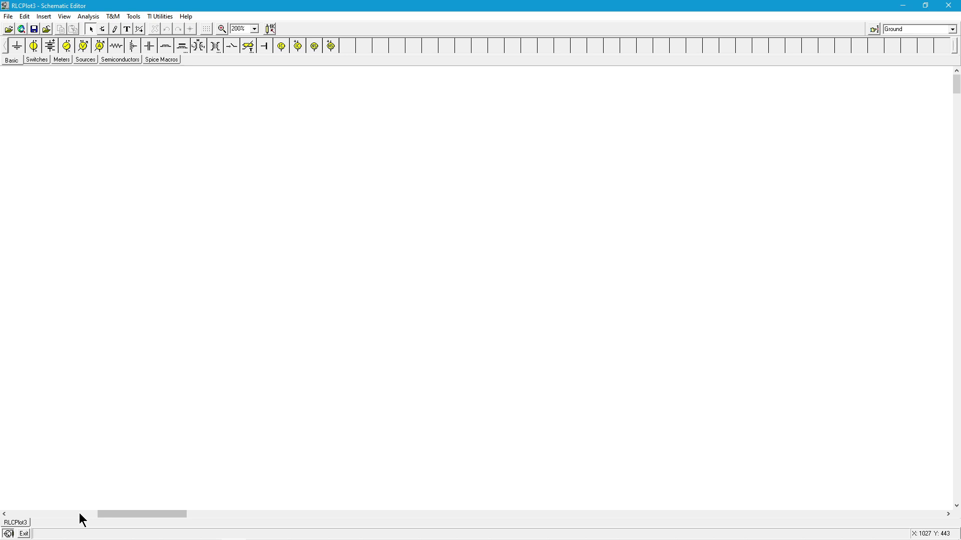
# Scroll the schematic left to show source E, the 158n capacitor and the Ic and Vc meters.
pyautogui.click(79, 512)
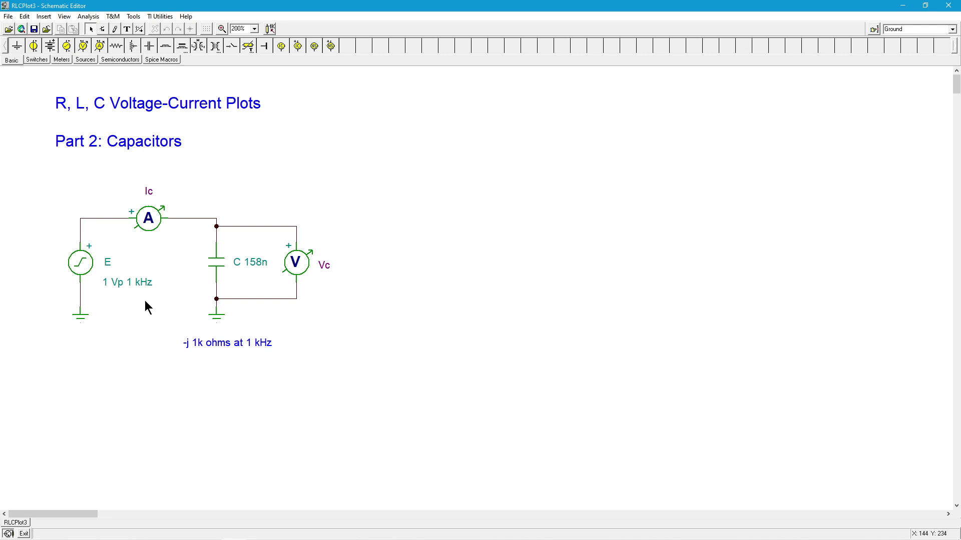
pyautogui.click(87, 268)
pyautogui.doubleClick(87, 267)
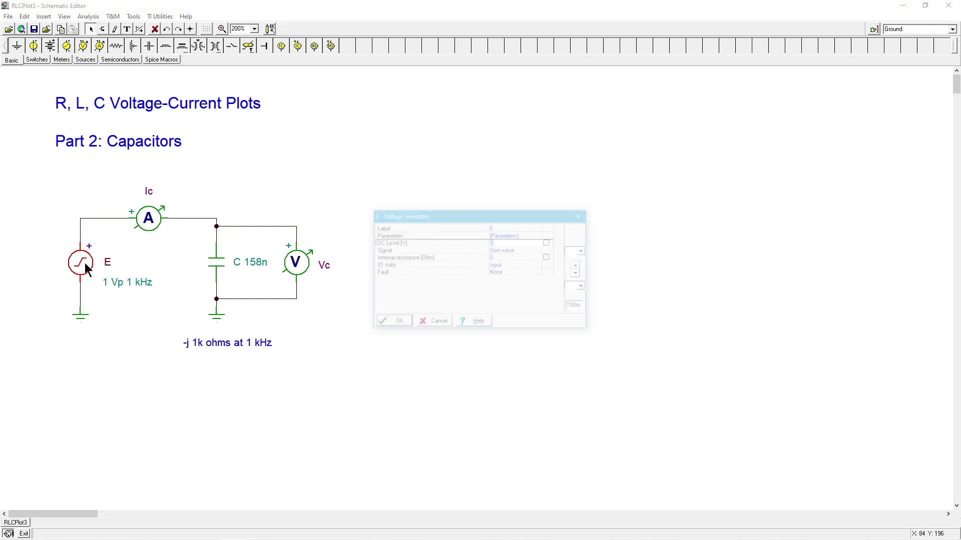
pyautogui.click(509, 250)
pyautogui.click(540, 250)
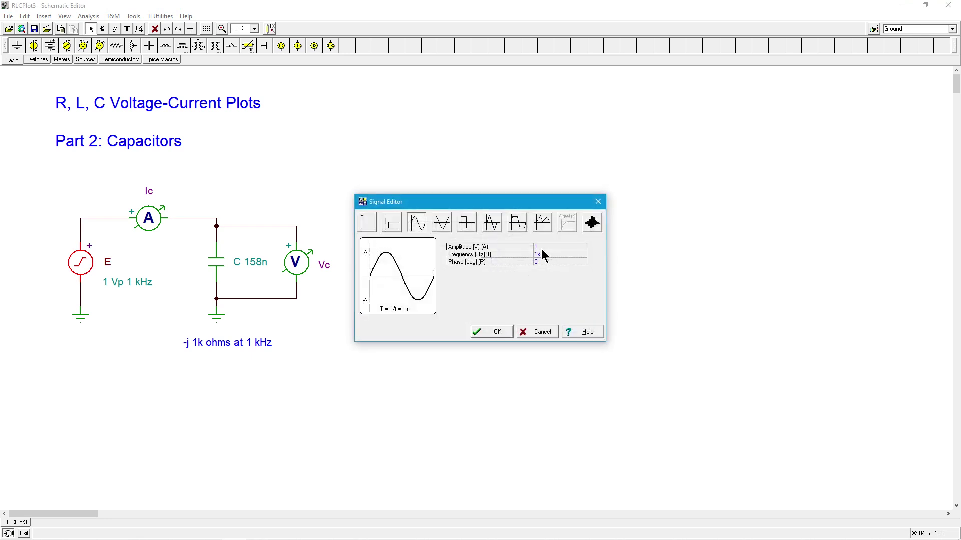
pyautogui.click(497, 333)
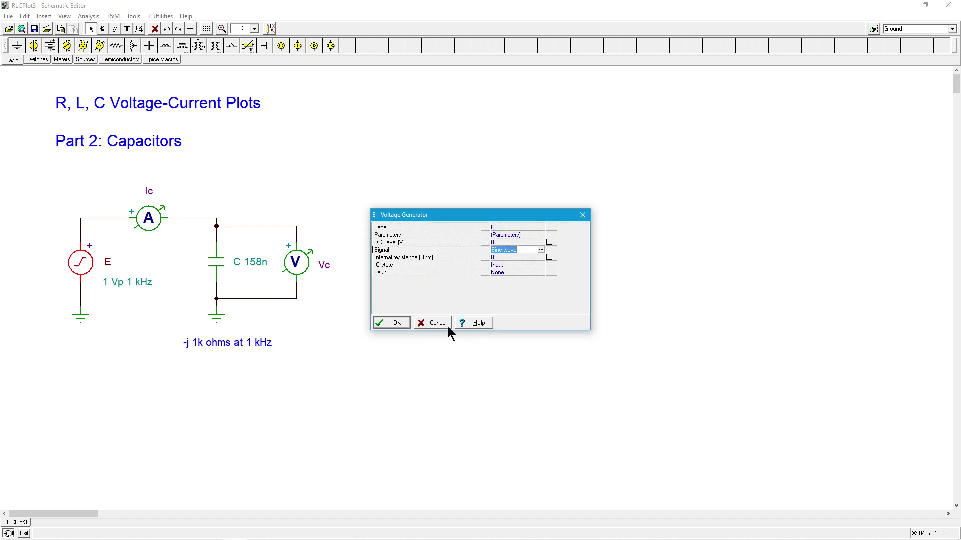
pyautogui.click(392, 323)
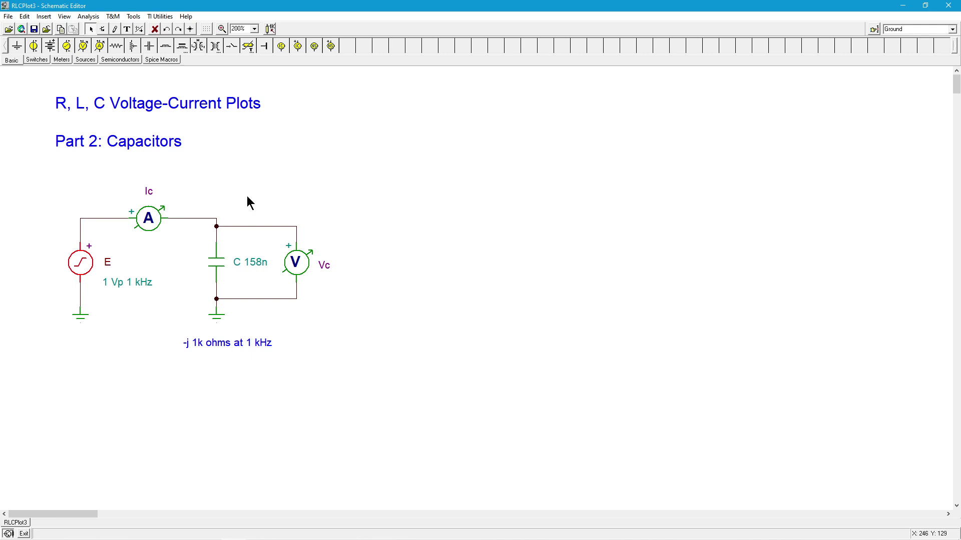
# Run a transient analysis displayed from 1 ms to 3 ms.
pyautogui.click(91, 19)
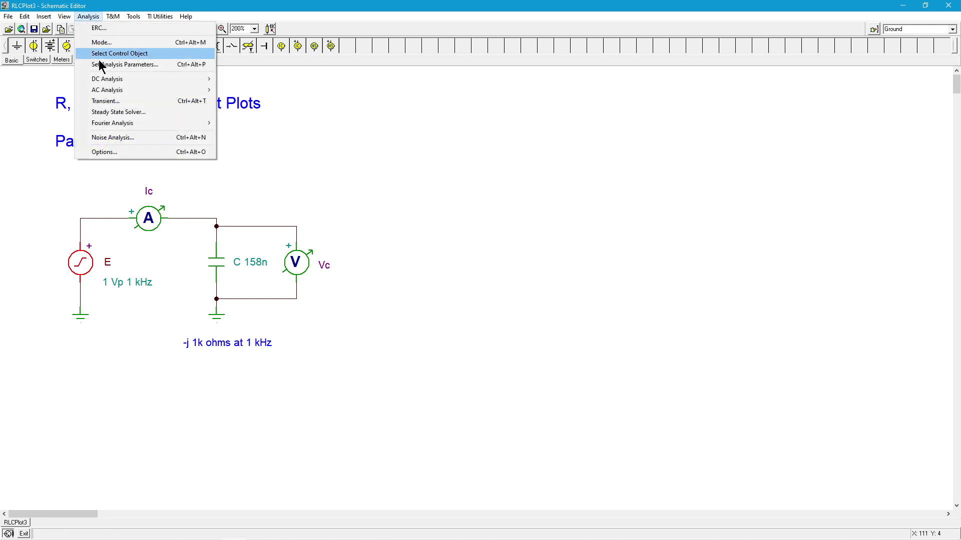
pyautogui.click(118, 100)
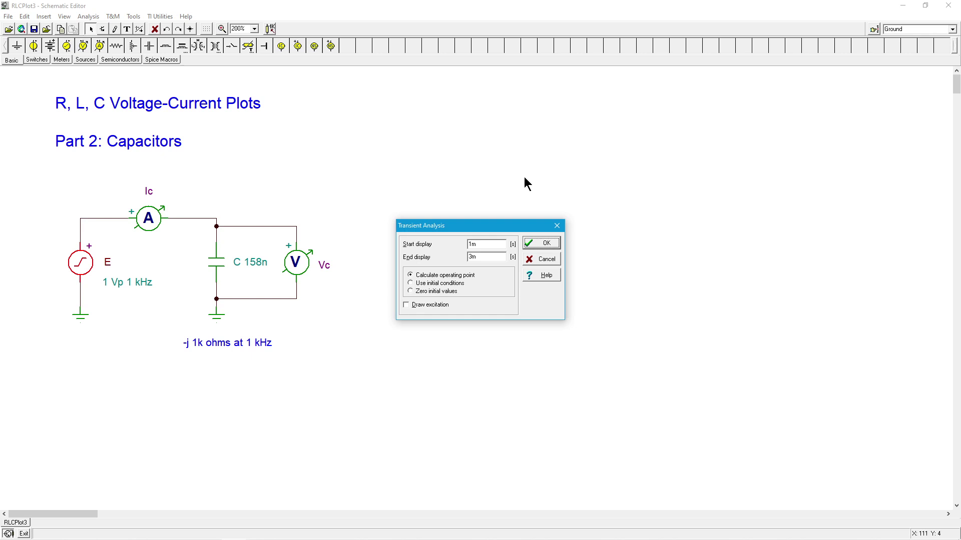
pyautogui.click(544, 244)
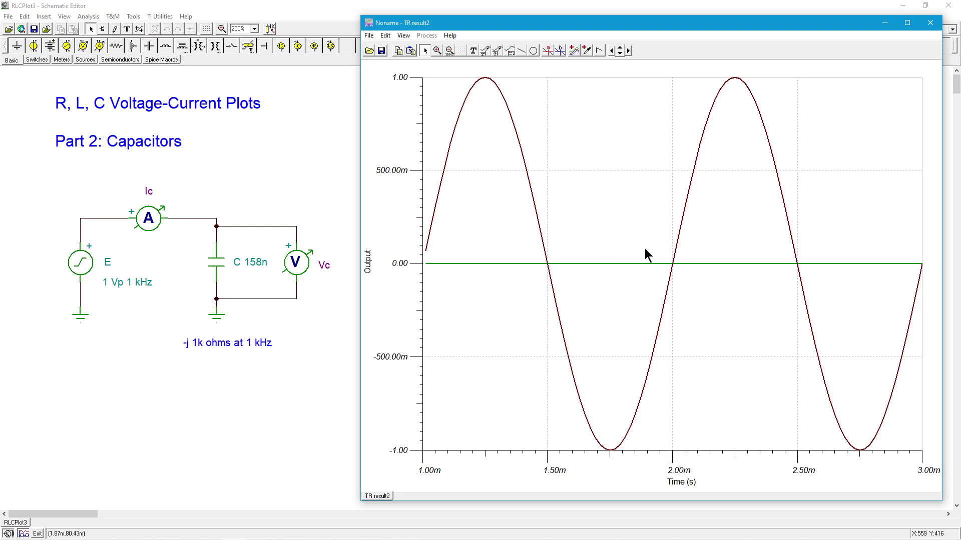
# Turn on Separate curves so Ic and Vc each appear in their own graph.
pyautogui.click(403, 35)
pyautogui.click(433, 95)
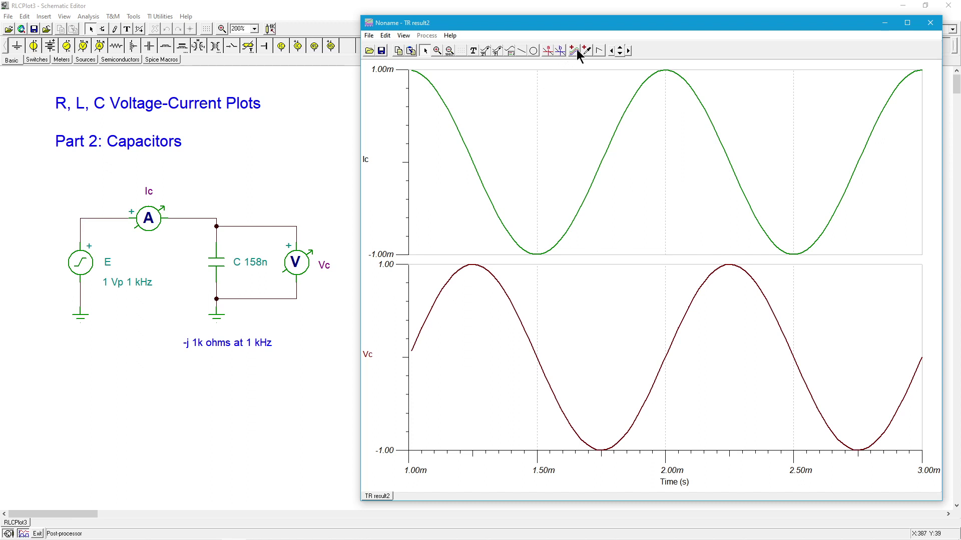
# Create an XY post-processor curve named VI with Vc(t) on X and Ic(t) on Y.
pyautogui.click(577, 49)
pyautogui.click(598, 328)
pyautogui.moveTo(489, 196); pyautogui.dragTo(540, 111)
pyautogui.click(564, 338)
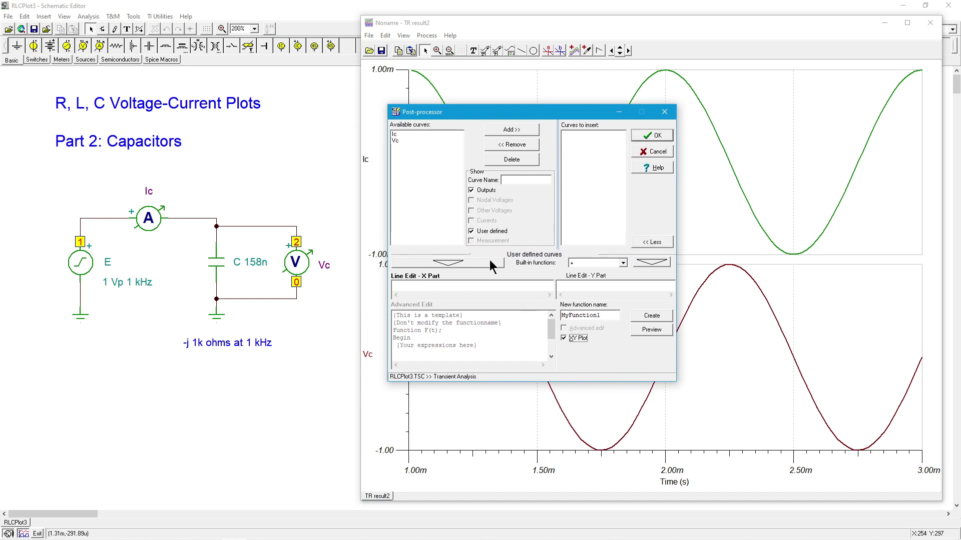
pyautogui.click(397, 140)
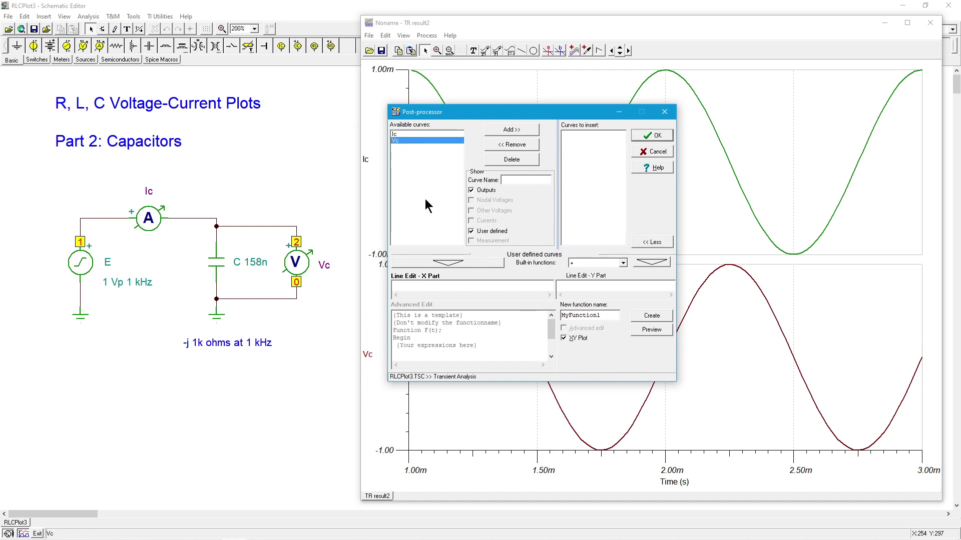
pyautogui.click(448, 265)
pyautogui.click(408, 134)
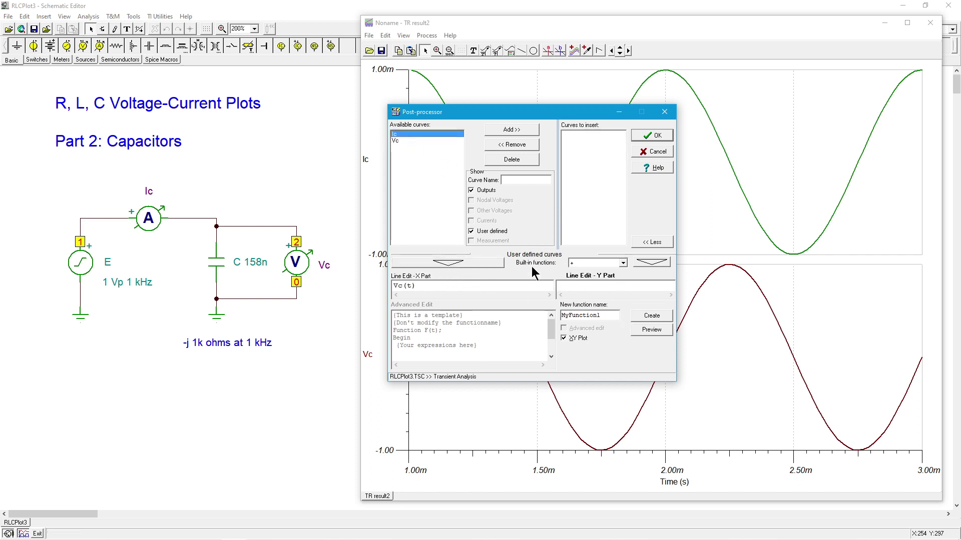
pyautogui.click(473, 260)
pyautogui.moveTo(605, 316); pyautogui.dragTo(532, 314)
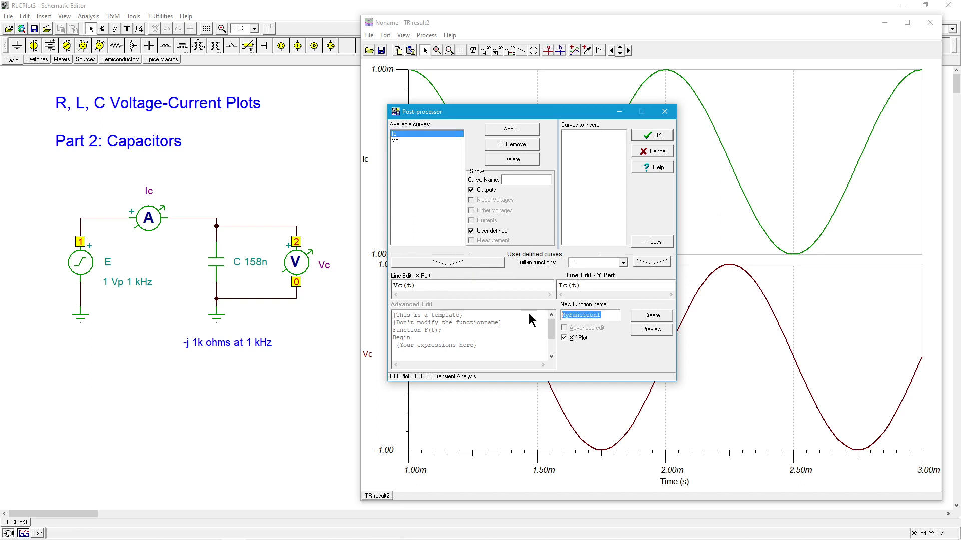
pyautogui.write('VI')
pyautogui.click(653, 317)
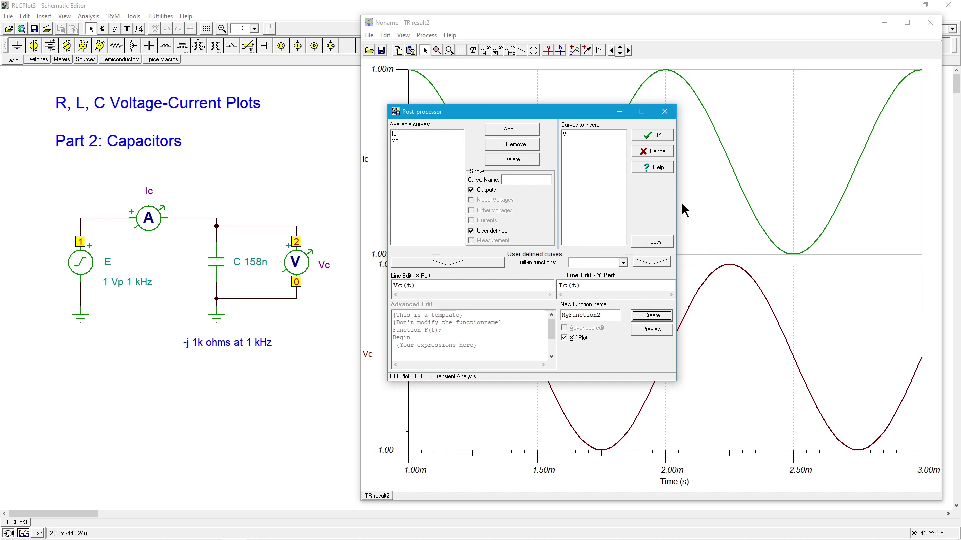
# Insert the VI XY plot, narrow the window until the ellipse becomes a circle, and compare with TR result2.
pyautogui.click(651, 133)
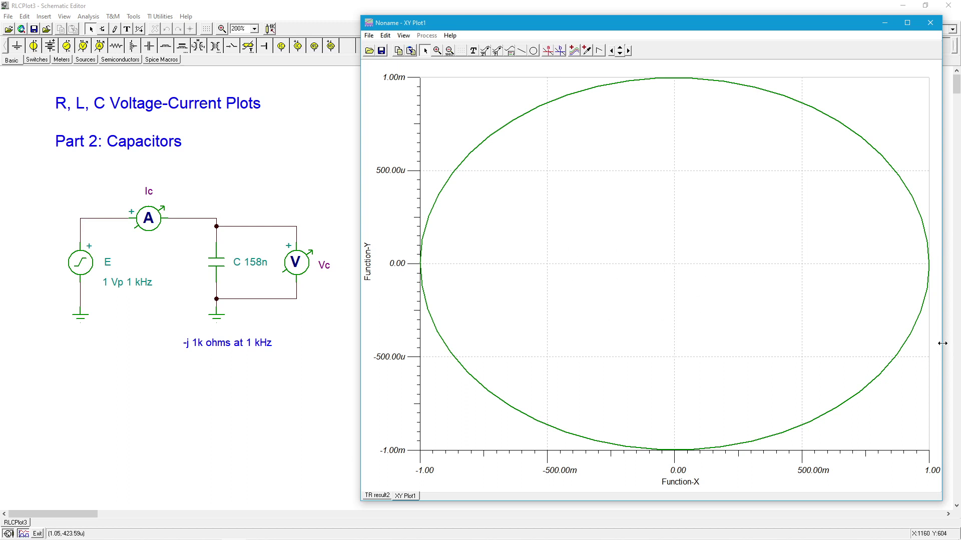
pyautogui.moveTo(942, 343); pyautogui.dragTo(814, 335)
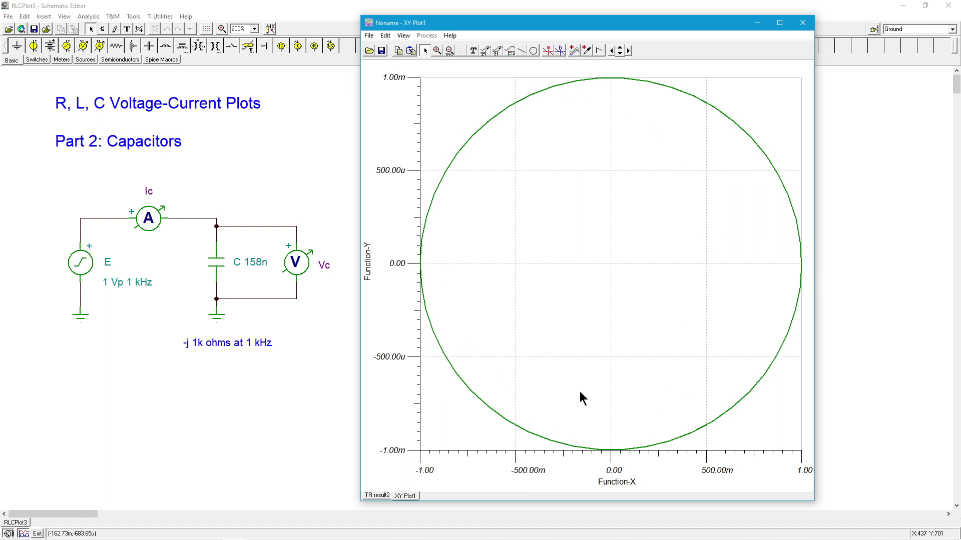
pyautogui.click(377, 496)
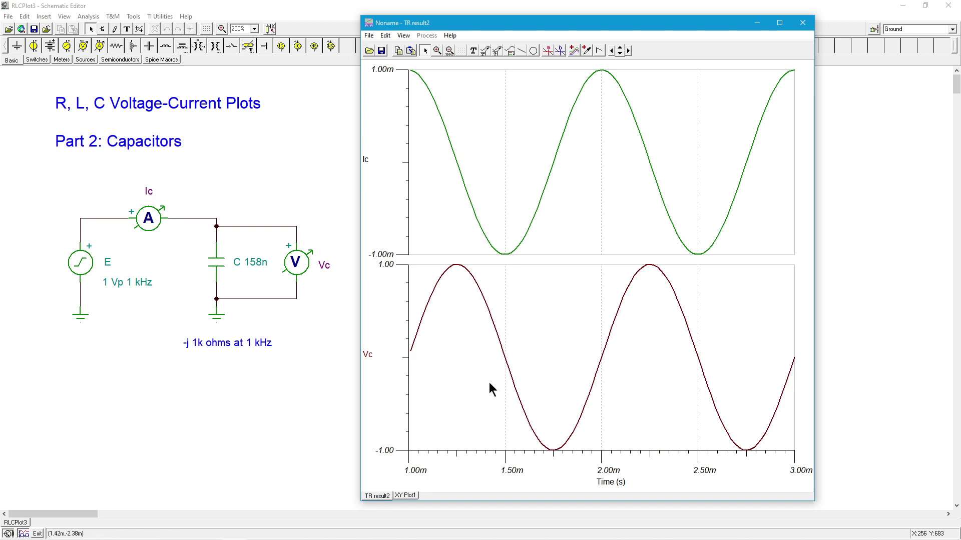
pyautogui.click(405, 495)
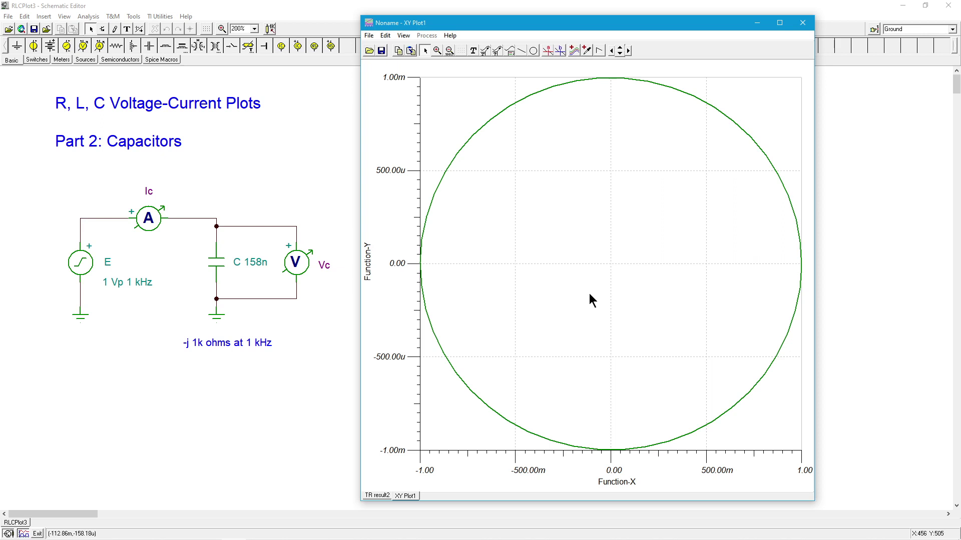
# Delete the Vl curve in the Post-processor and close the dialog.
pyautogui.click(574, 51)
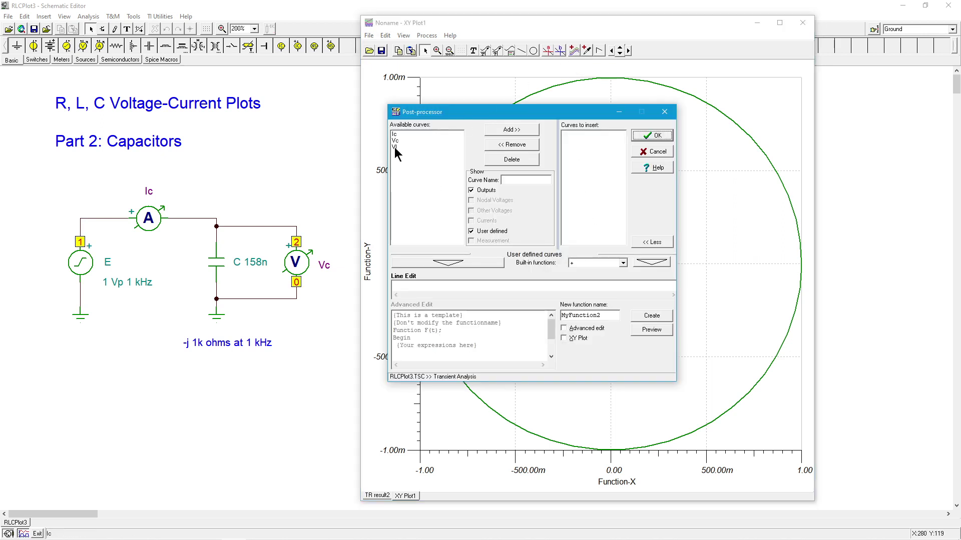
pyautogui.click(394, 147)
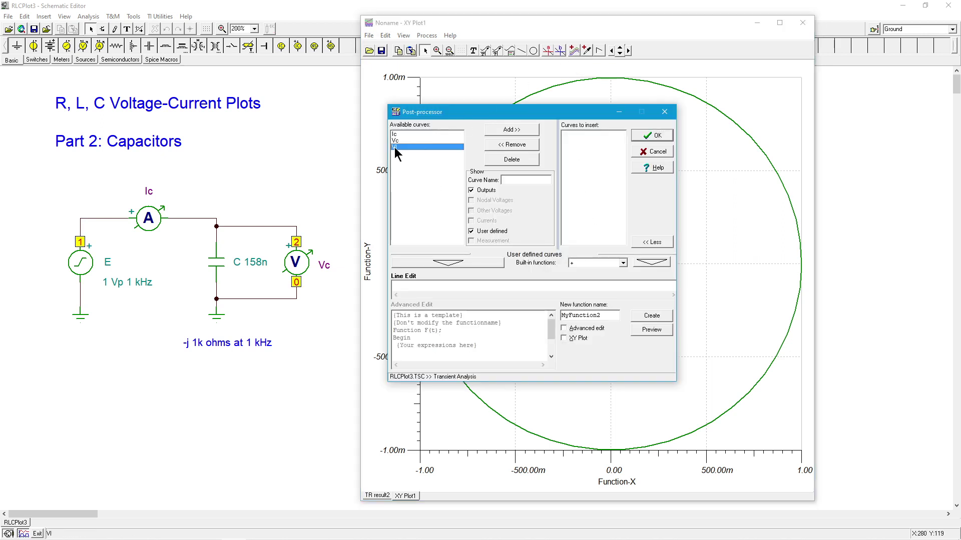
pyautogui.click(510, 160)
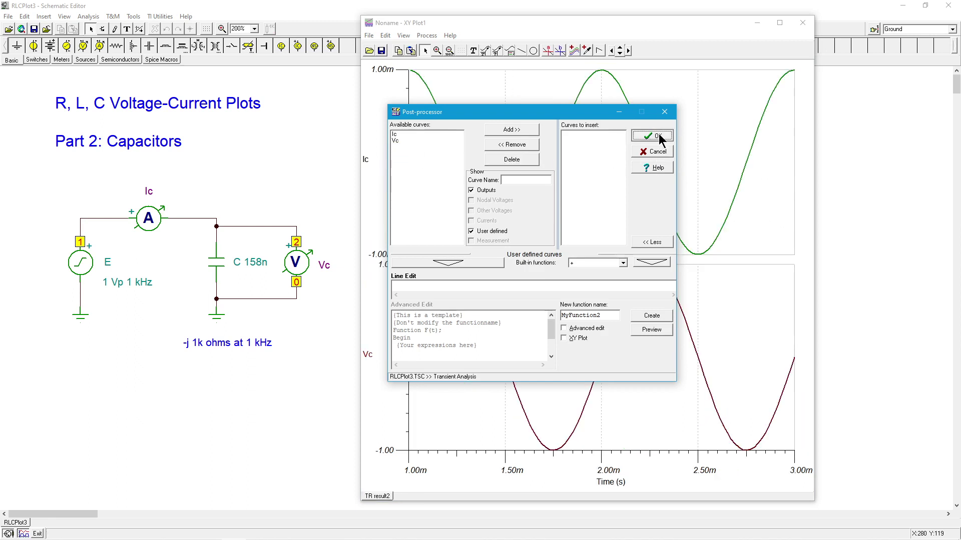
pyautogui.click(665, 113)
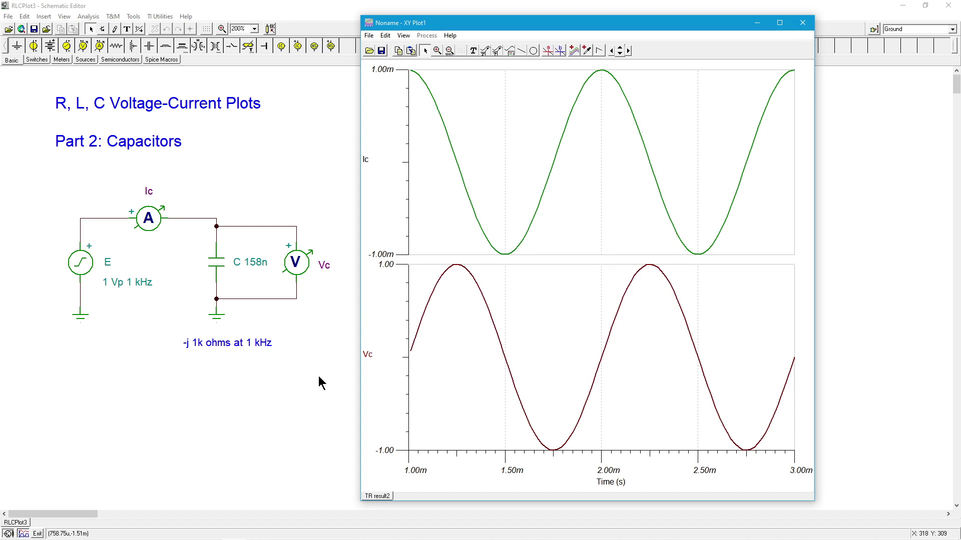
# Change source E's sine amplitude to 2 V at 1 kHz in the Signal Editor.
pyautogui.doubleClick(86, 267)
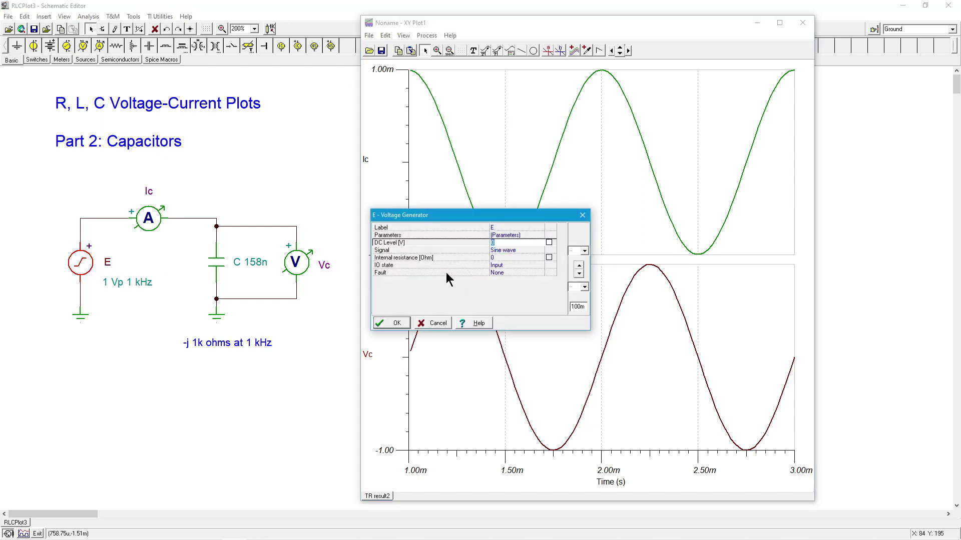
pyautogui.click(507, 251)
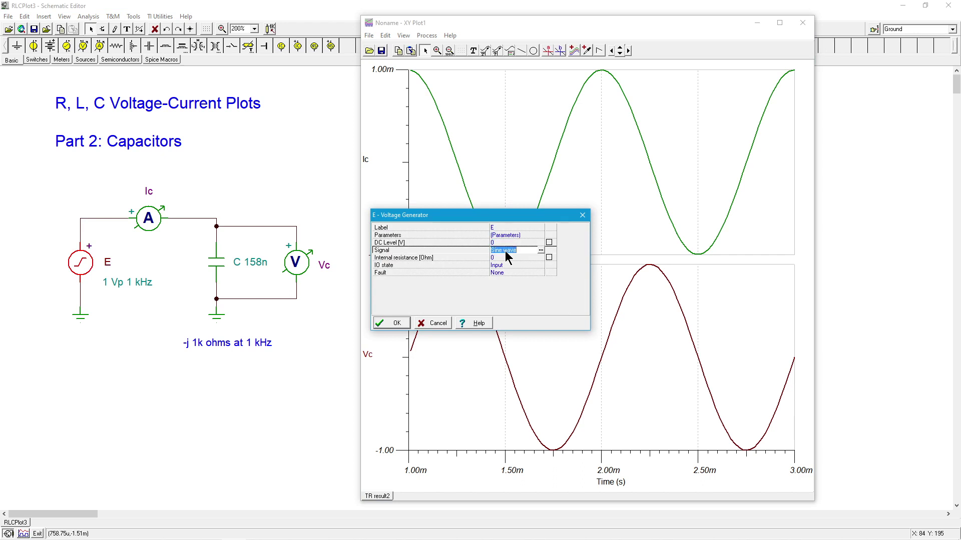
pyautogui.click(541, 250)
pyautogui.click(547, 254)
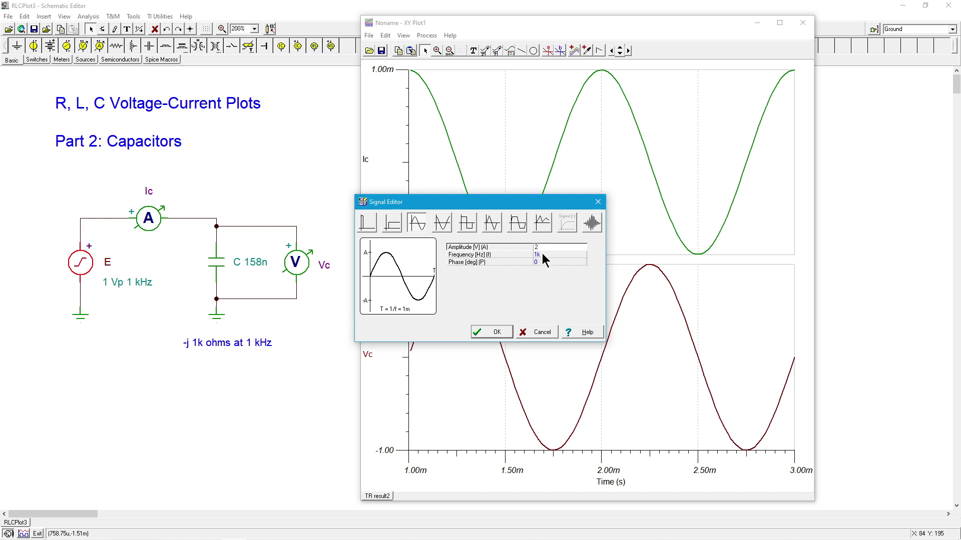
pyautogui.click(496, 332)
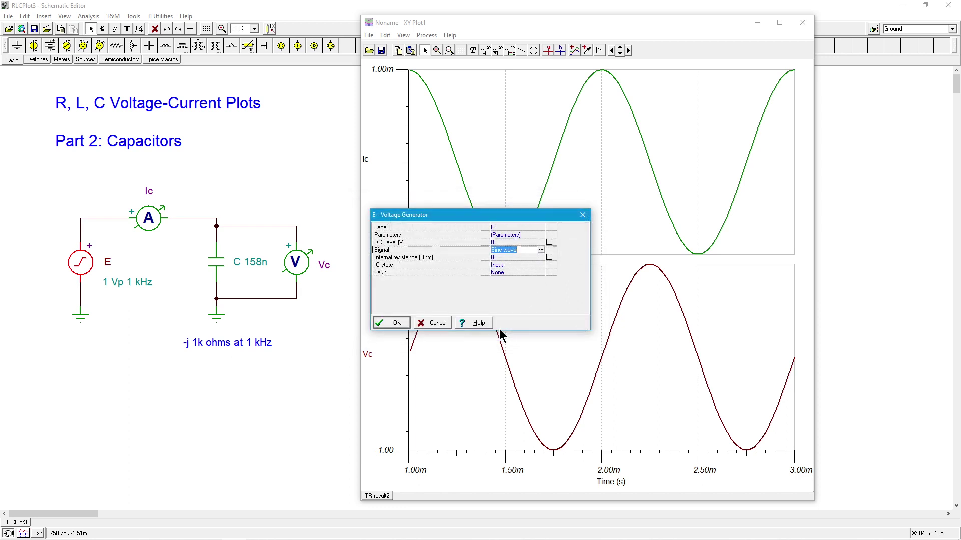
# Apply the 2 V generator settings and rerun the transient analysis.
pyautogui.click(395, 324)
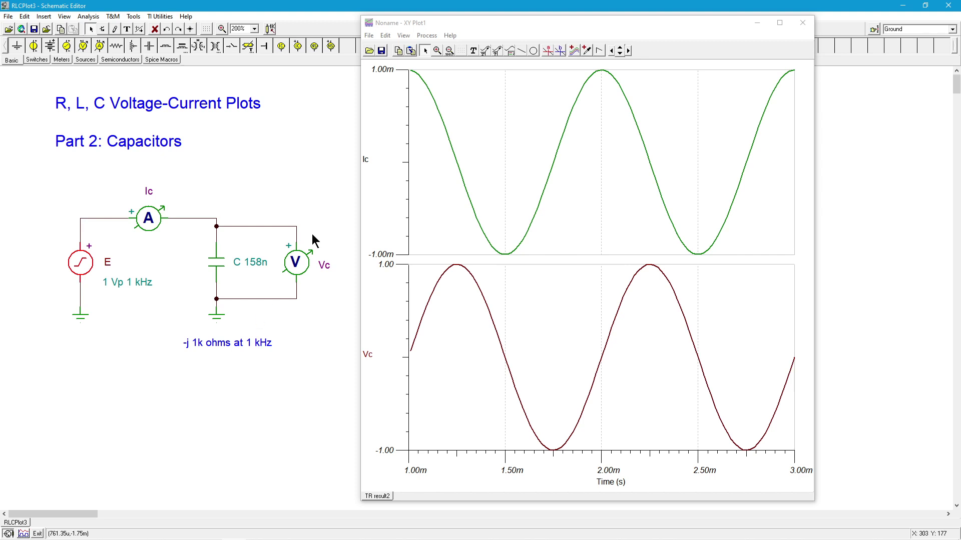
pyautogui.click(88, 16)
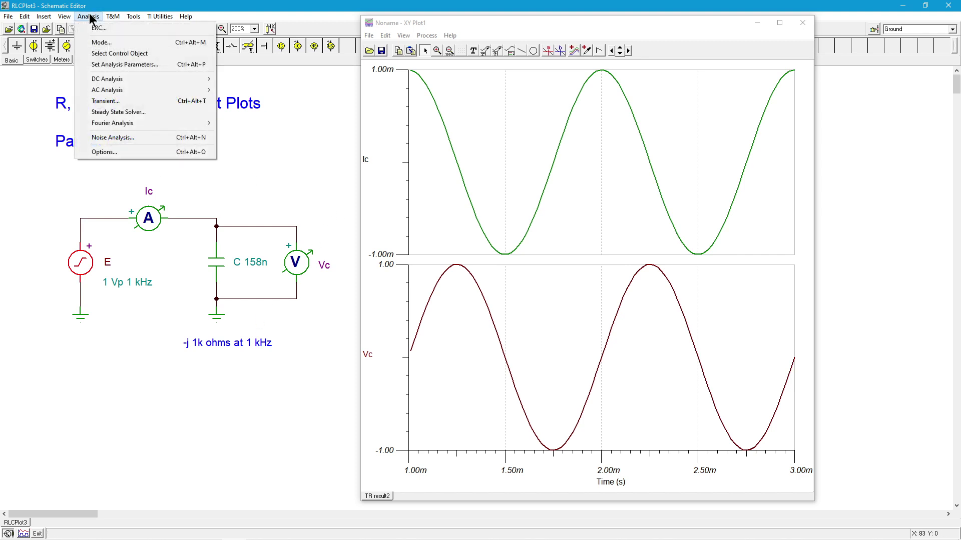
pyautogui.click(105, 101)
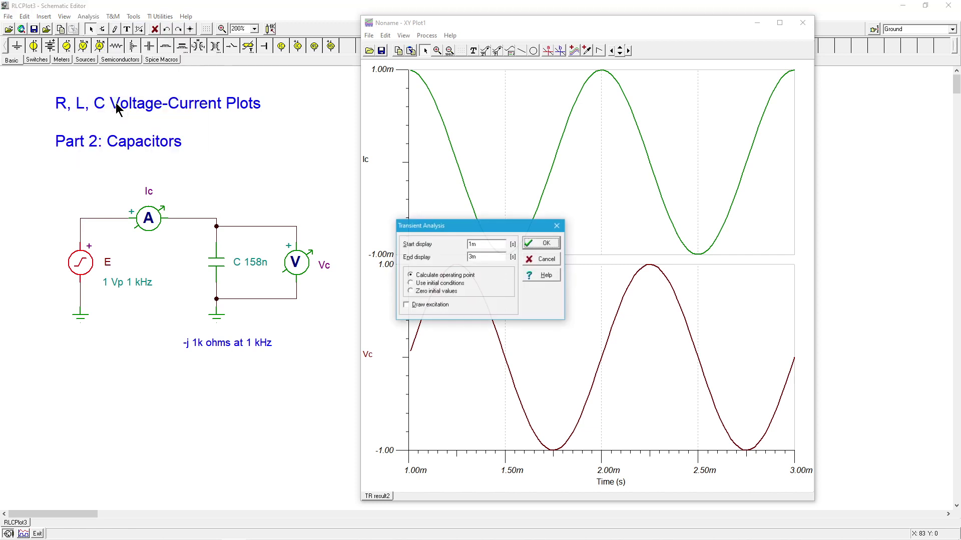
pyautogui.click(545, 244)
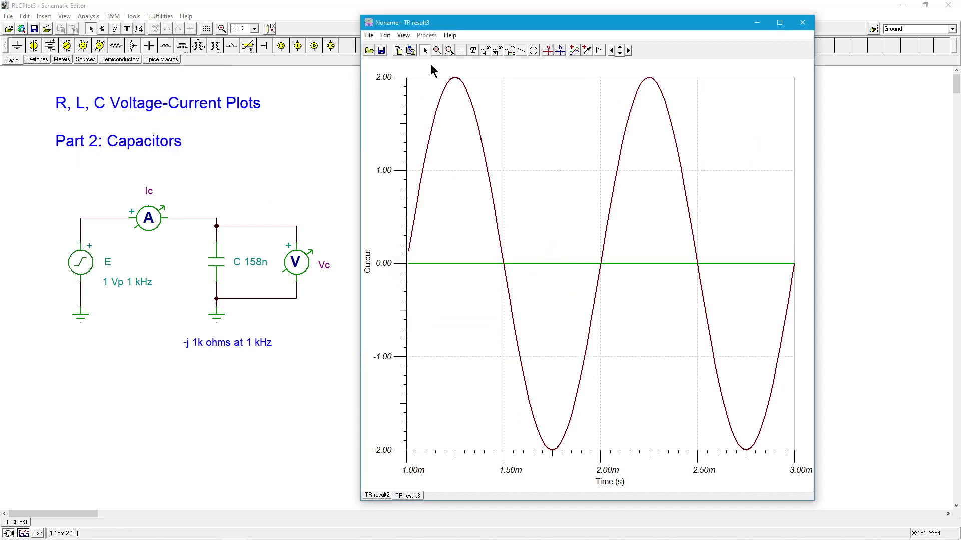
# Separate the Ic and Vc curves and compare TR result3's ±2 peaks against TR result2.
pyautogui.click(404, 35)
pyautogui.click(442, 94)
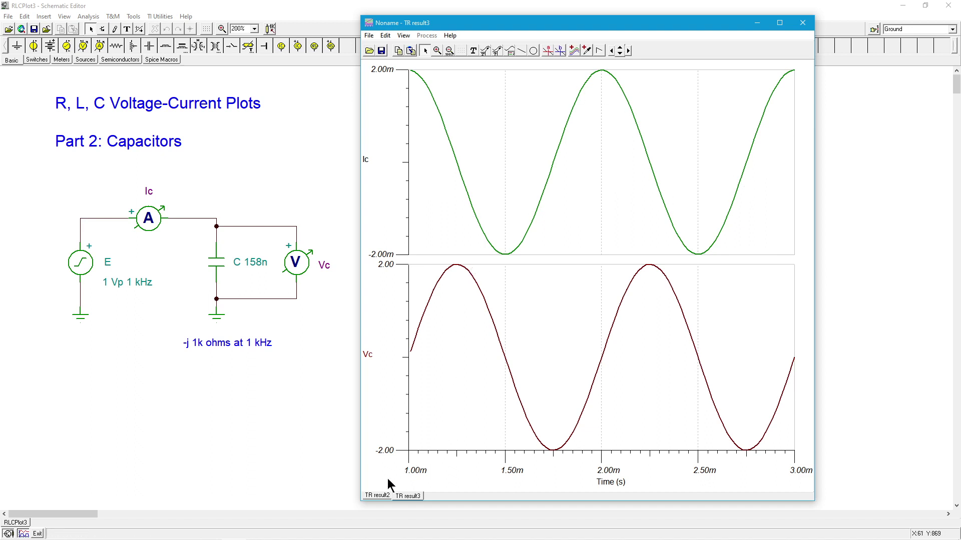
pyautogui.click(377, 495)
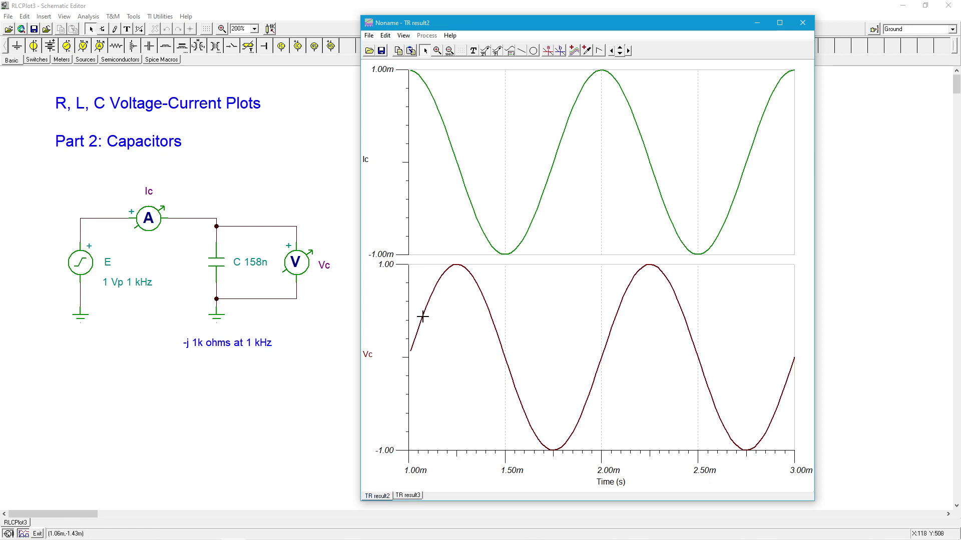
pyautogui.click(412, 496)
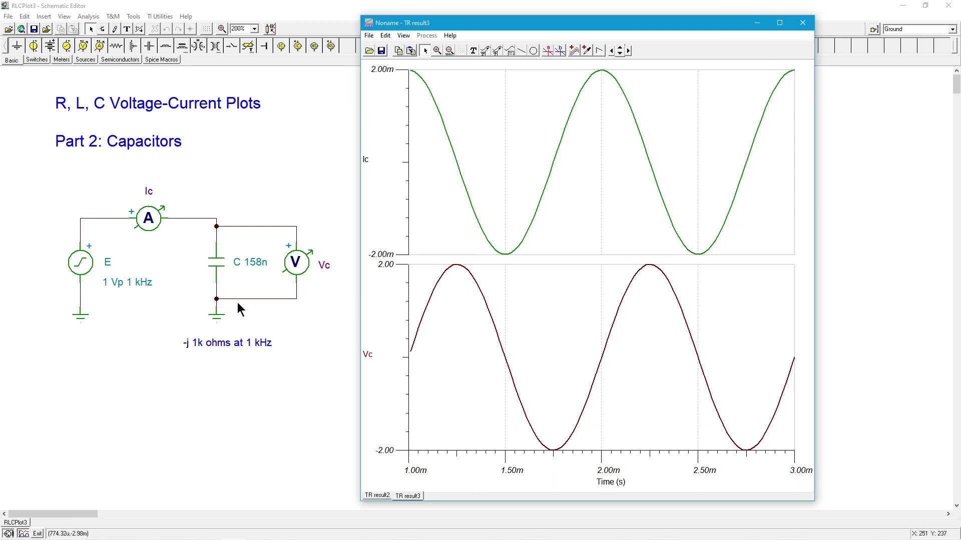
# Set source E's sine signal to 1 V amplitude and 2 kHz frequency.
pyautogui.doubleClick(81, 264)
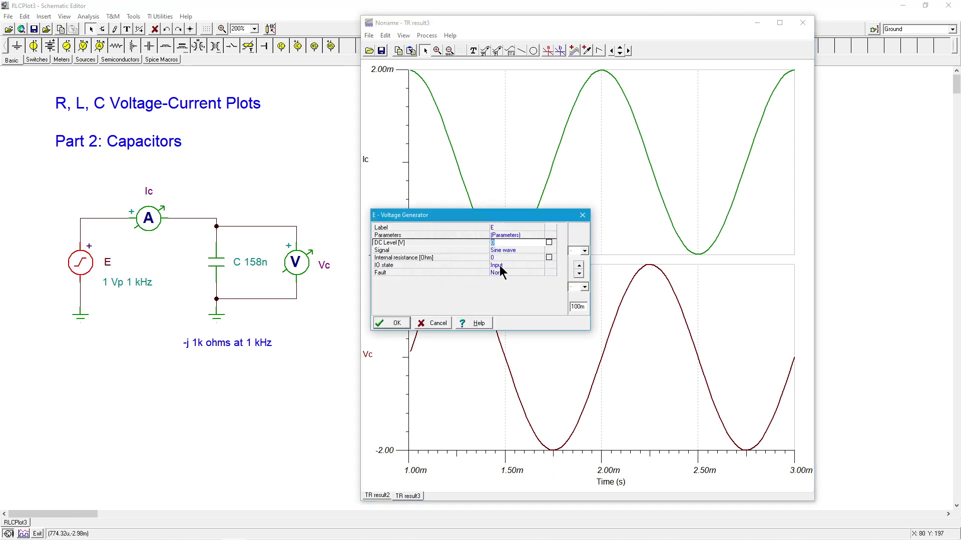
pyautogui.click(515, 251)
pyautogui.click(541, 250)
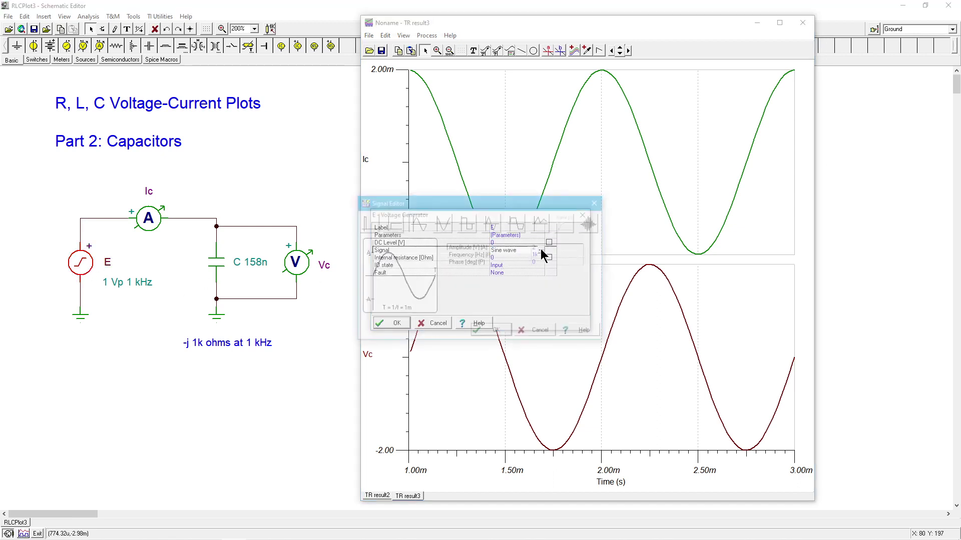
pyautogui.click(547, 246)
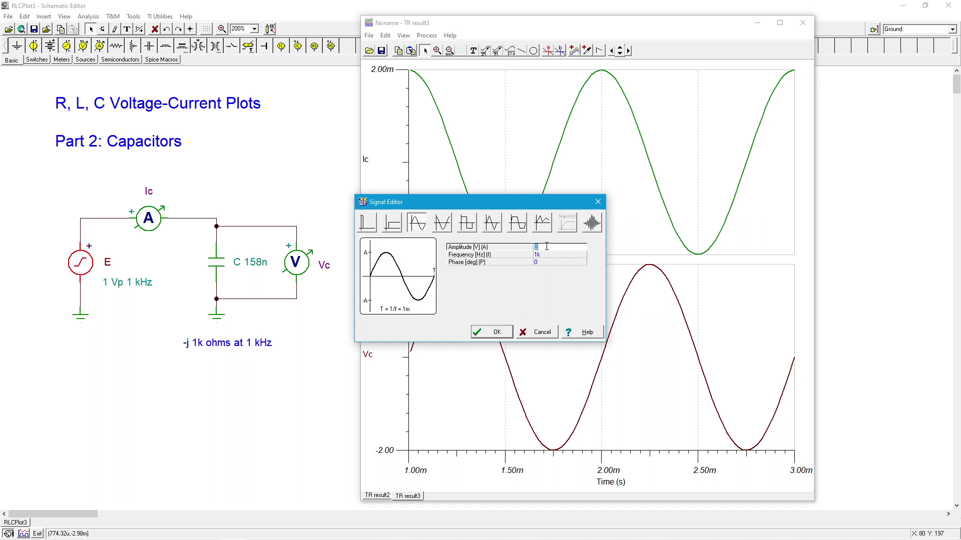
pyautogui.click(545, 254)
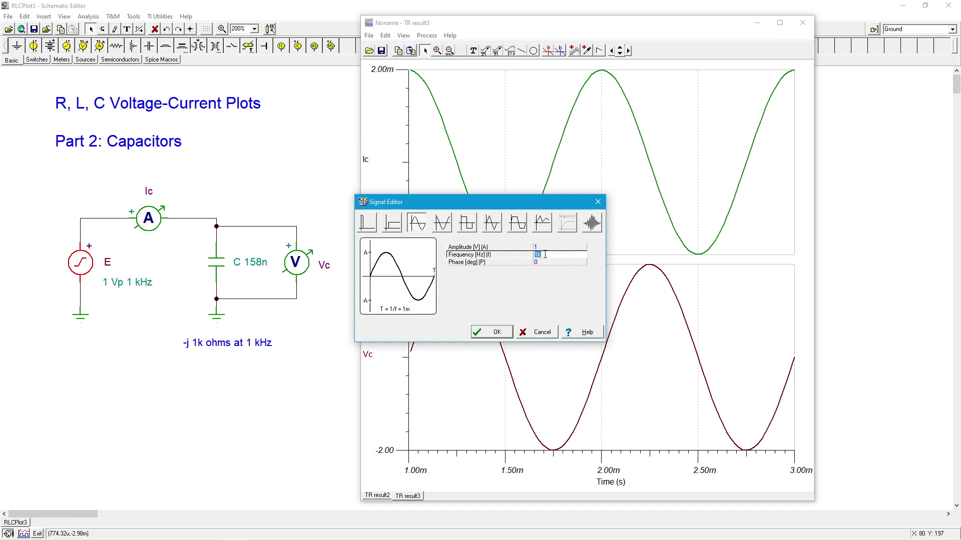
pyautogui.click(544, 255)
pyautogui.click(537, 255)
pyautogui.press('BackSpace')
pyautogui.write('2')
pyautogui.click(503, 332)
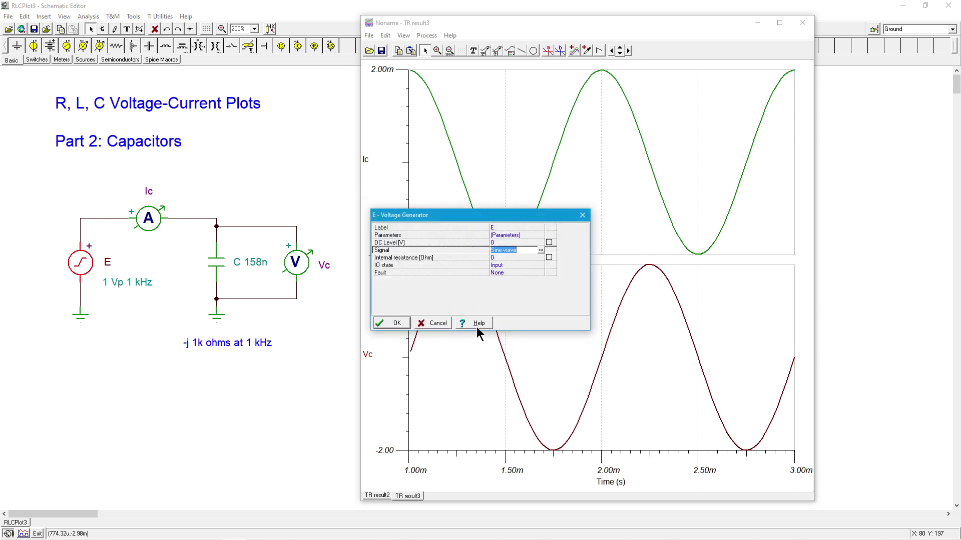
# Confirm the 1 V, 2 kHz generator settings and deselect source E on the schematic.
pyautogui.click(395, 323)
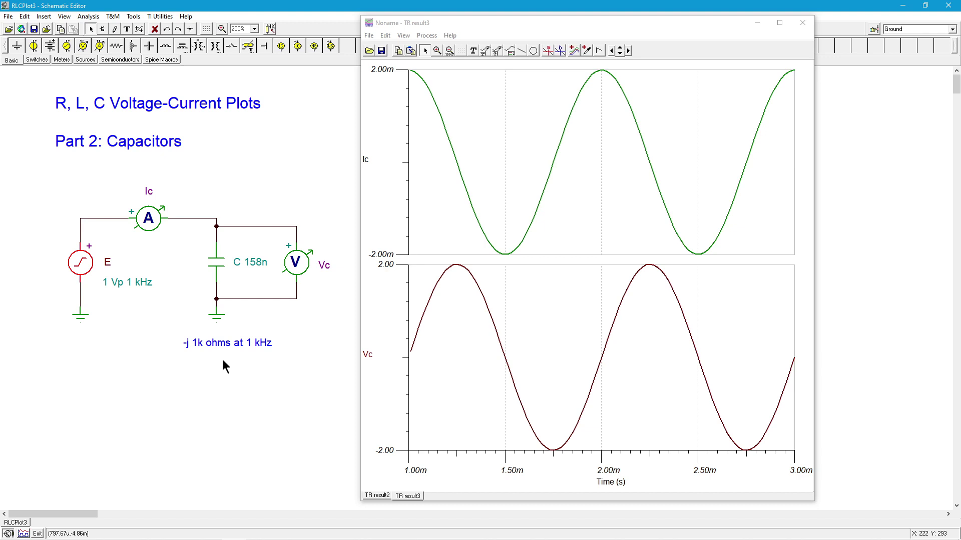
pyautogui.click(158, 296)
# Run the 2 kHz transient simulation and display Ic (±2.00m) and Vc (±1.00) as separate curves.
pyautogui.click(90, 18)
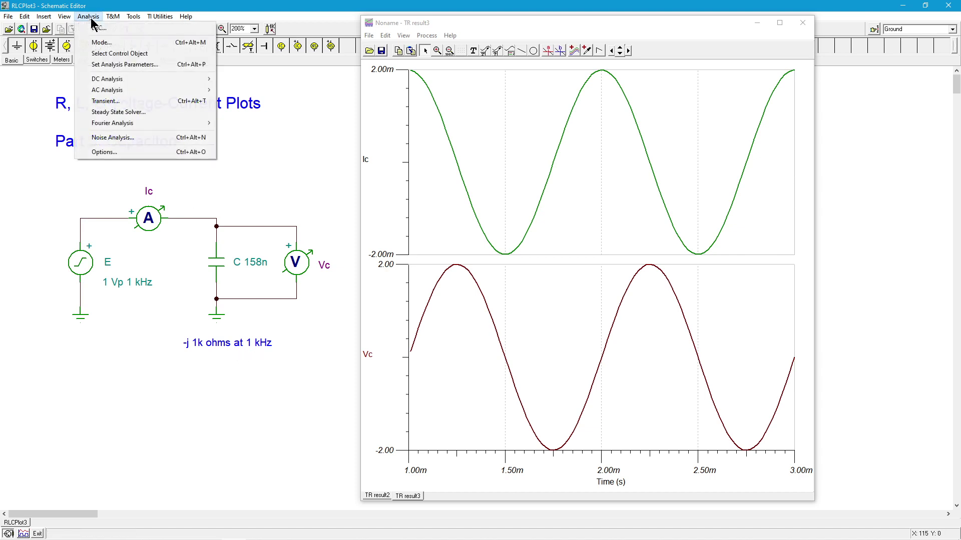
pyautogui.click(122, 101)
pyautogui.click(546, 242)
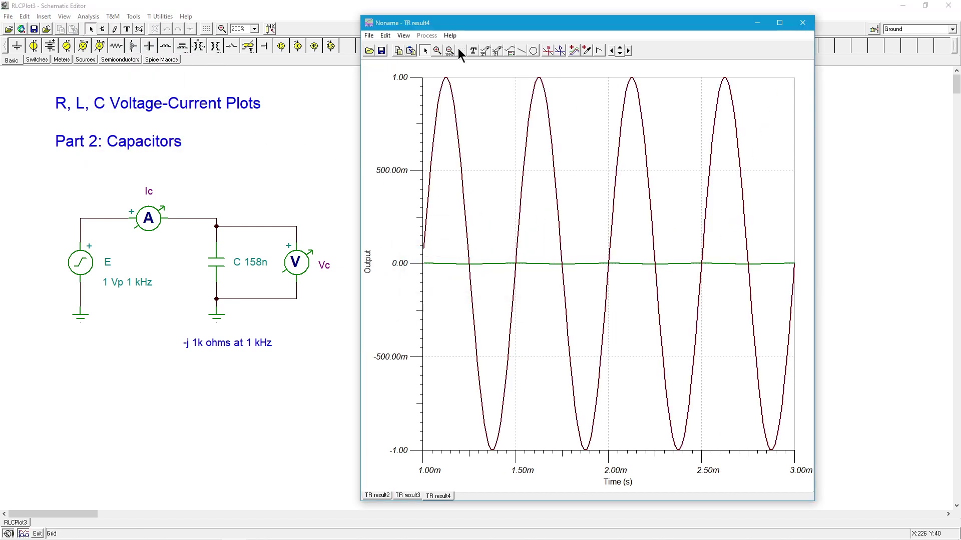
pyautogui.click(404, 36)
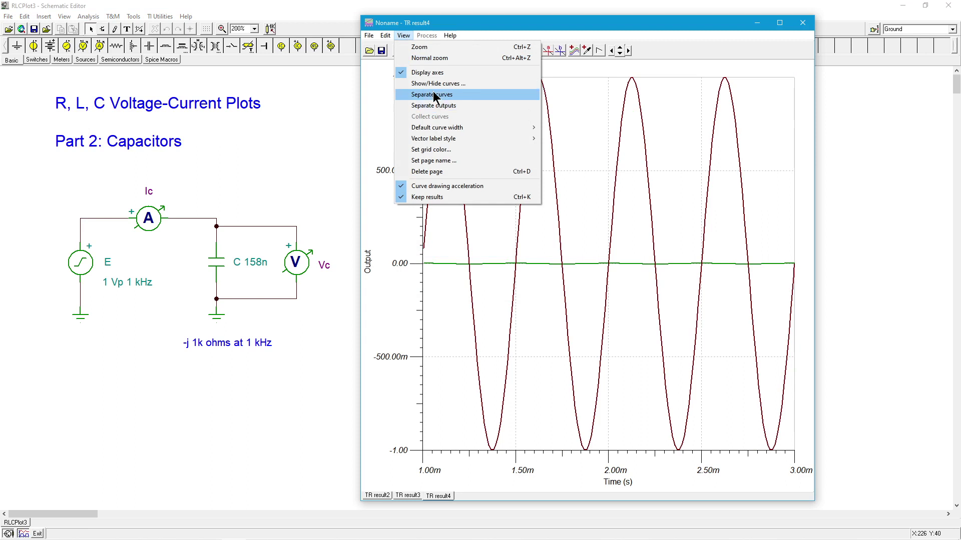
pyautogui.click(433, 94)
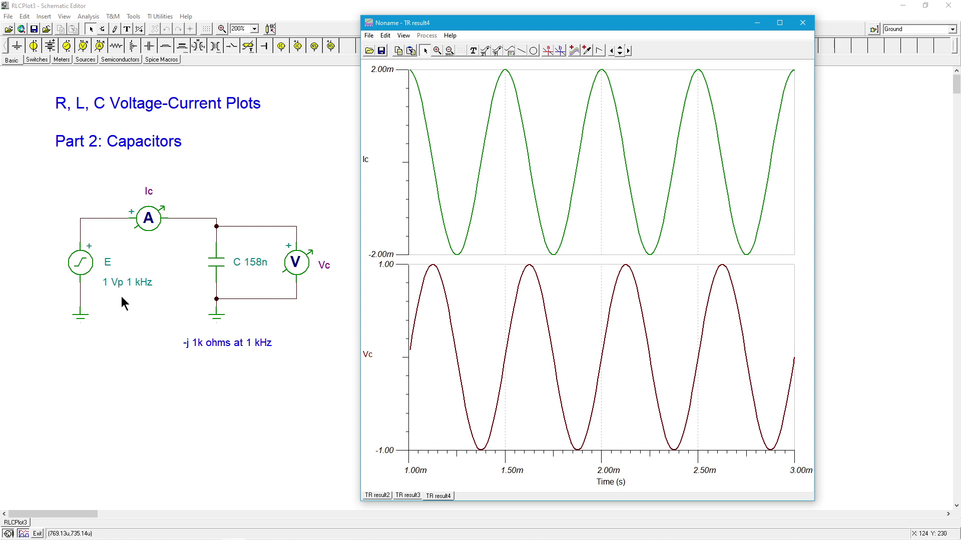
# Change generator E's signal to a triangle wave at 1k with value 1, and apply it.
pyautogui.doubleClick(80, 274)
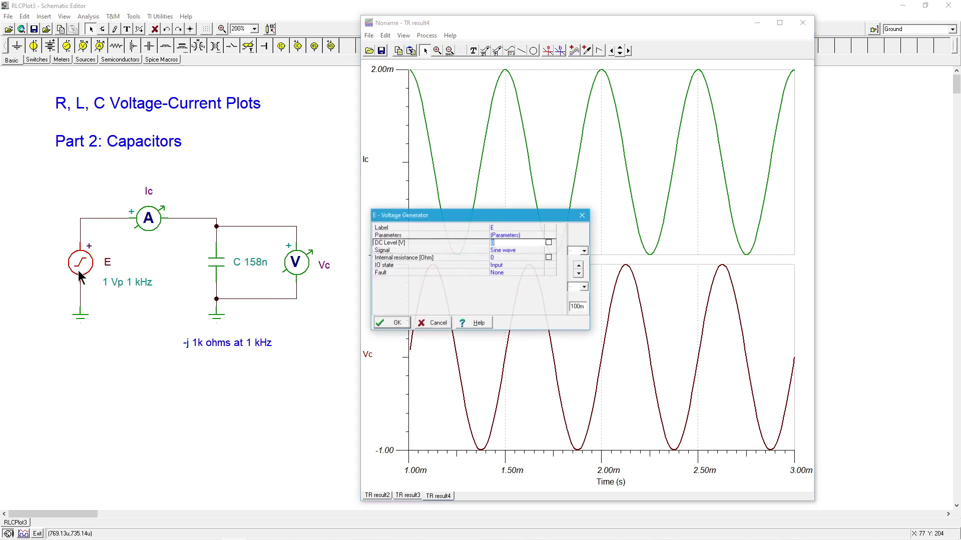
pyautogui.click(506, 251)
pyautogui.click(542, 250)
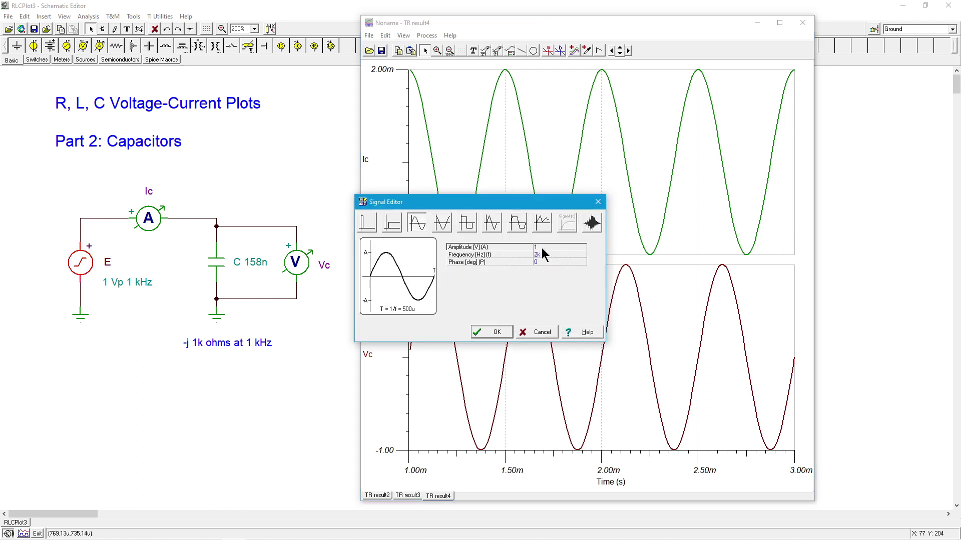
pyautogui.click(551, 255)
pyautogui.write('1k')
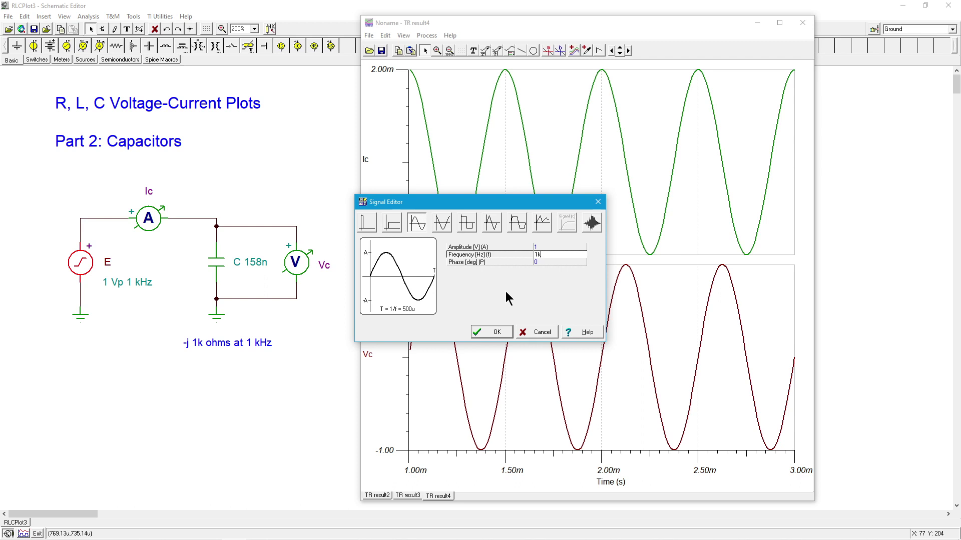
pyautogui.click(492, 223)
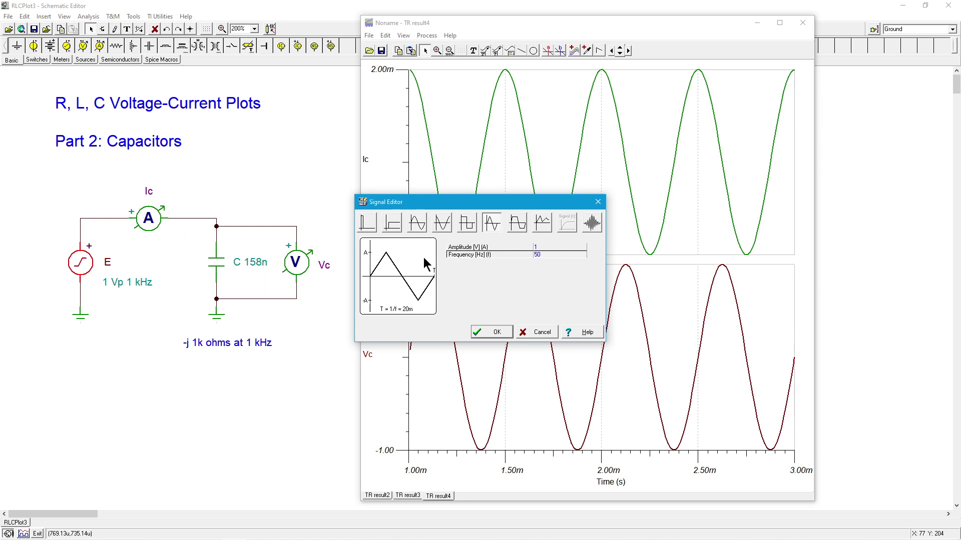
pyautogui.click(543, 254)
pyautogui.write('1k')
pyautogui.click(497, 332)
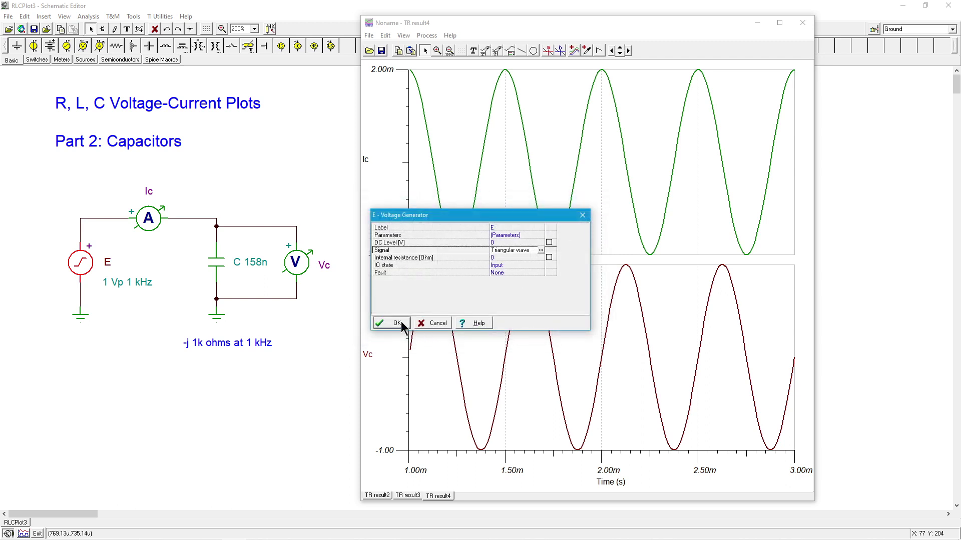
pyautogui.click(398, 322)
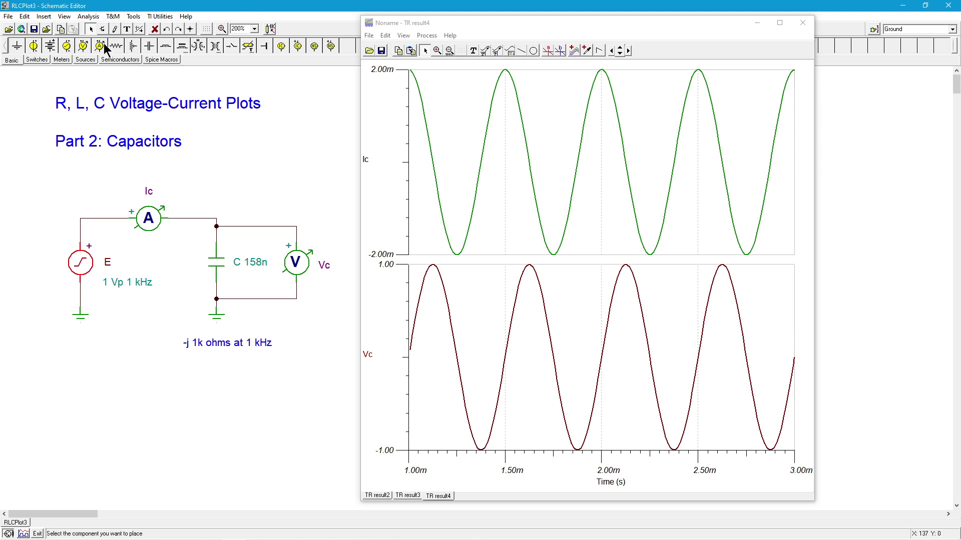
# Open the Transient Analysis settings (1m to 3m) for the triangle-wave run.
pyautogui.click(88, 16)
pyautogui.click(130, 100)
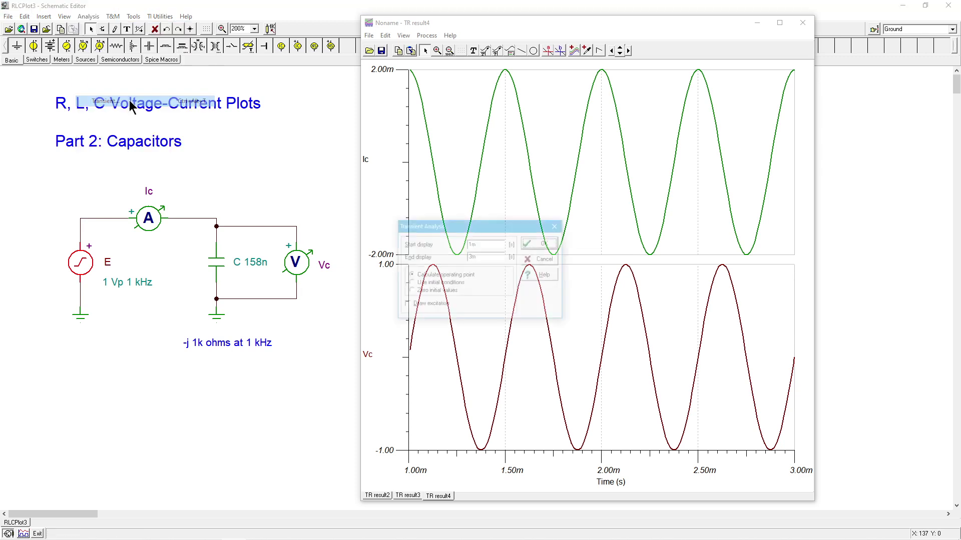
# Run the triangle-wave transient and split TR result5 into separate Ic and Vc graphs.
pyautogui.click(547, 242)
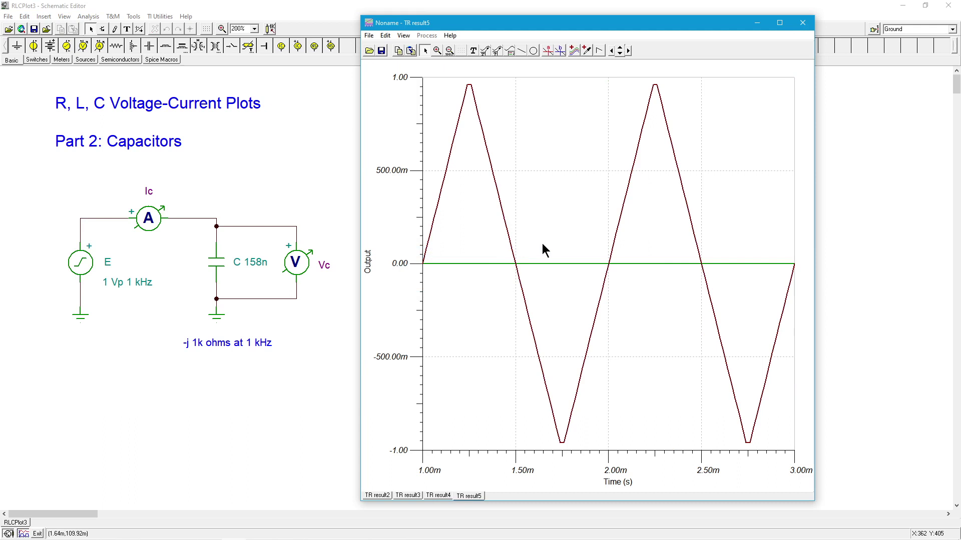
pyautogui.click(403, 35)
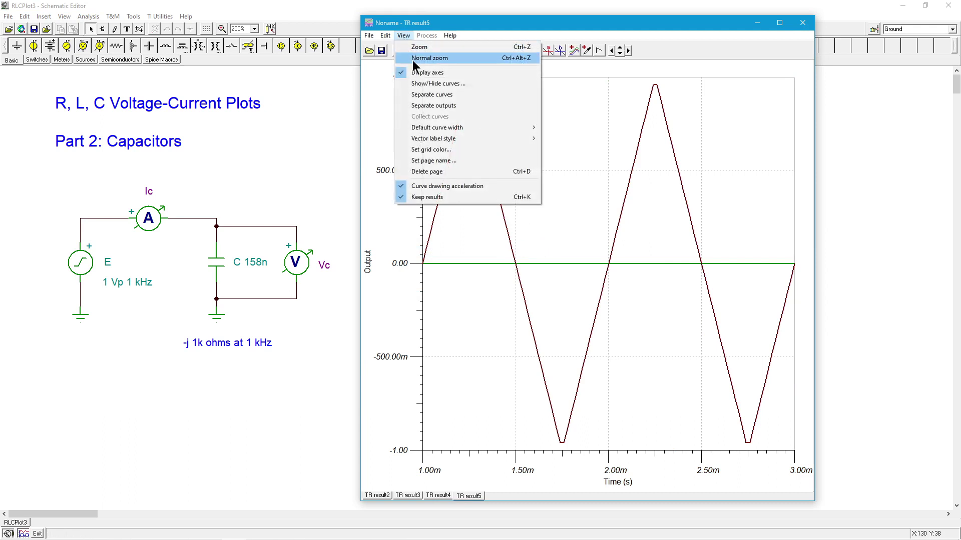
pyautogui.click(428, 95)
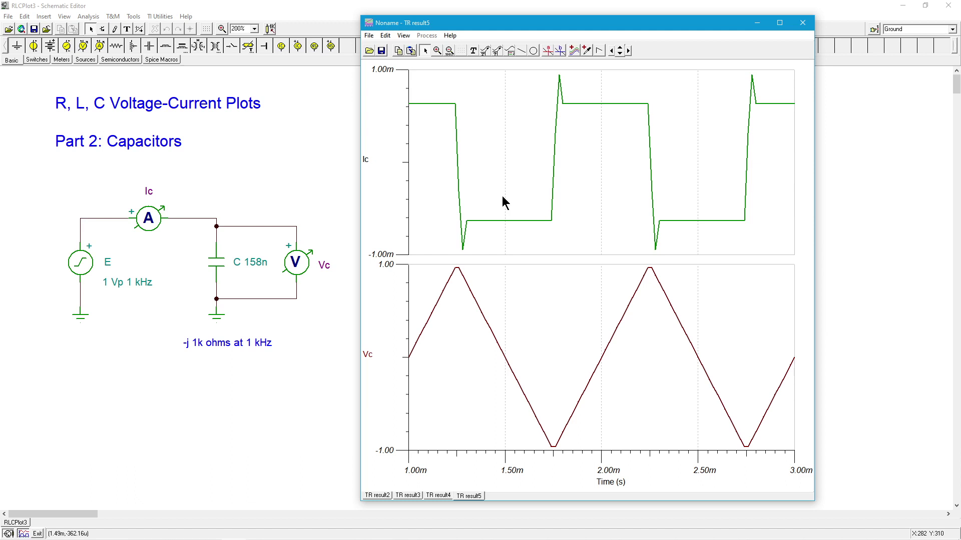
pyautogui.click(90, 17)
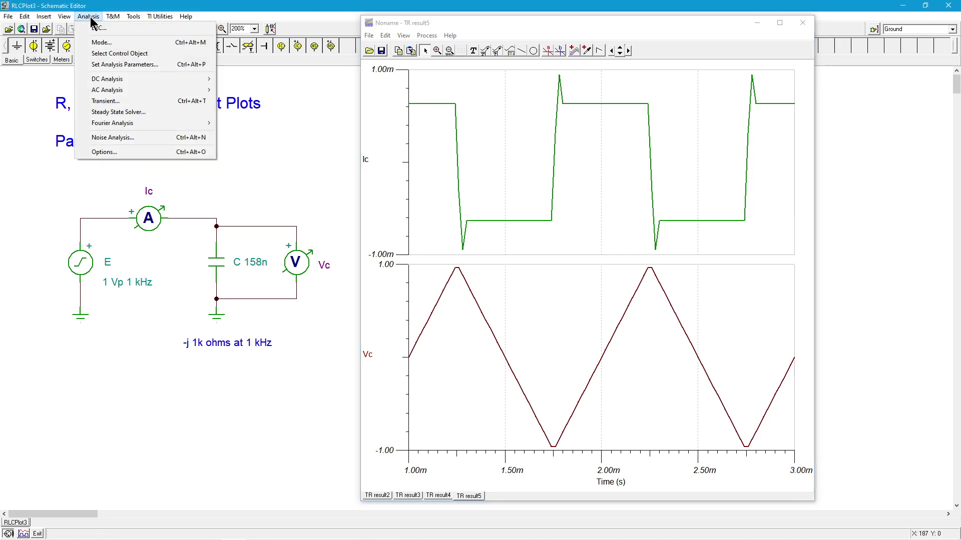
pyautogui.click(127, 153)
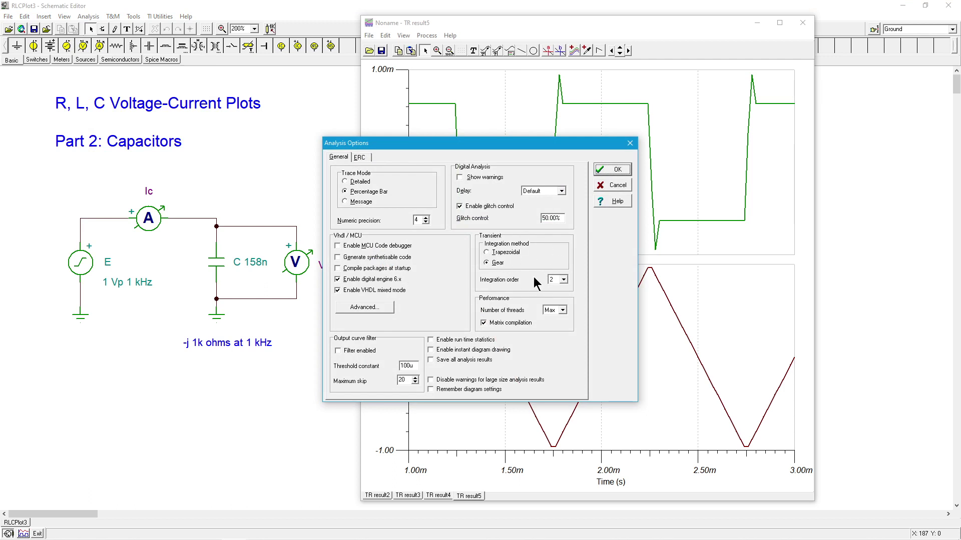
pyautogui.click(616, 186)
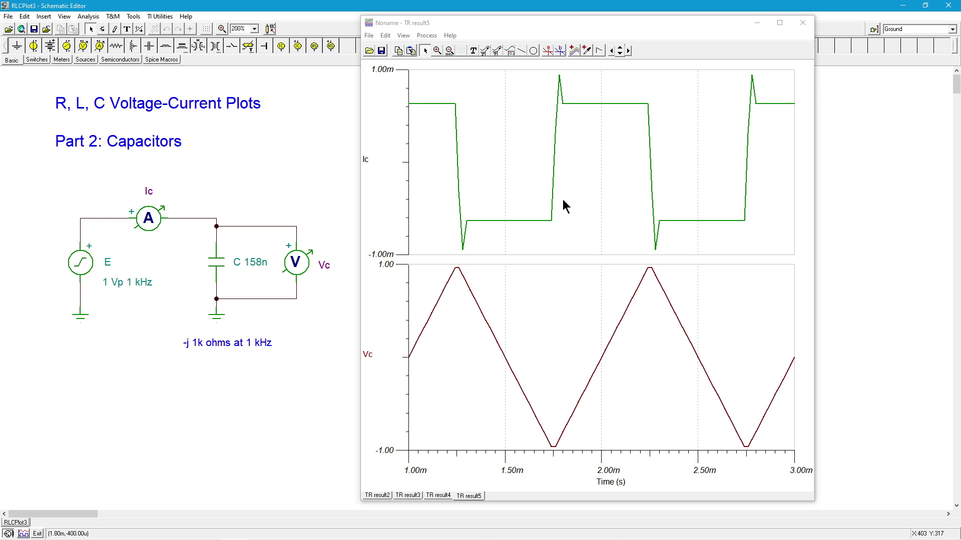
# Set generator E's waveform back to sinusoidal with frequency 1k, and apply it.
pyautogui.doubleClick(81, 263)
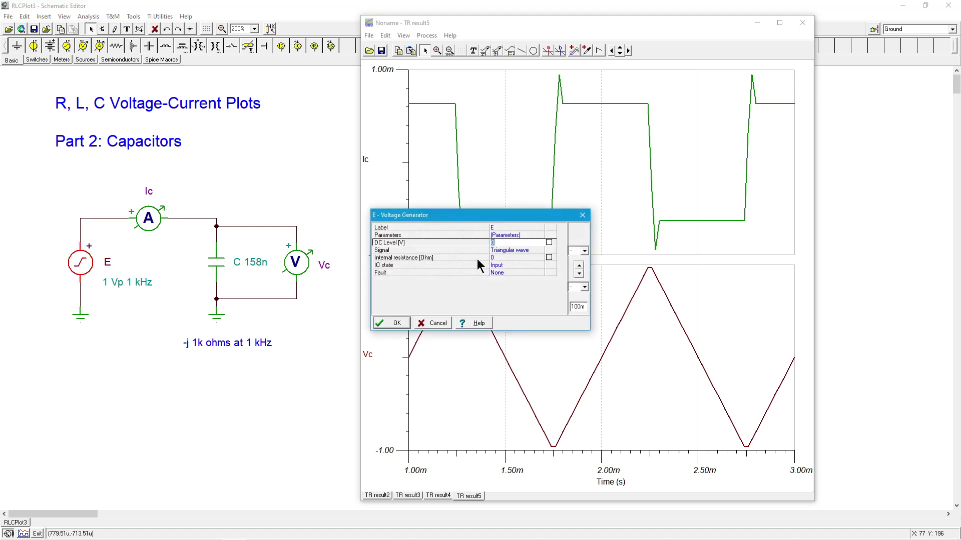
pyautogui.click(511, 250)
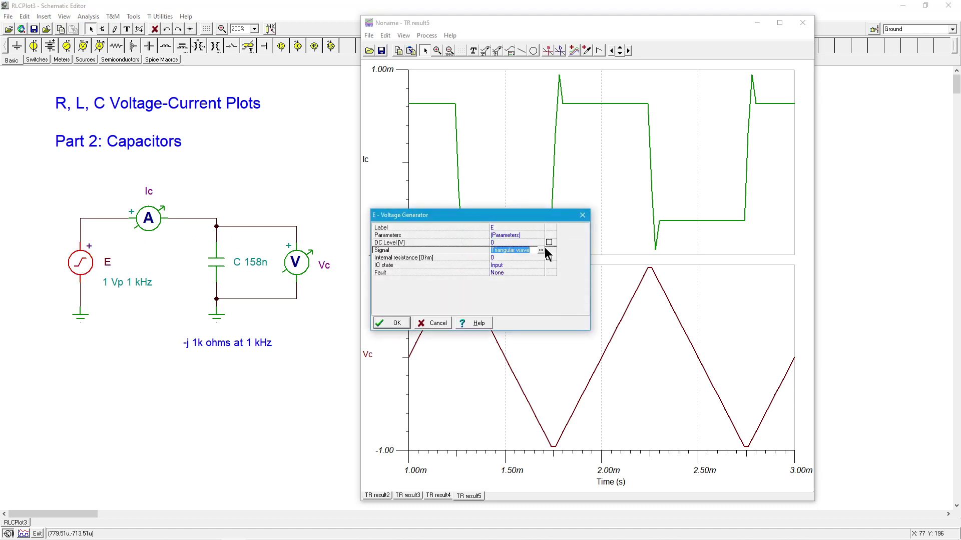
pyautogui.click(542, 250)
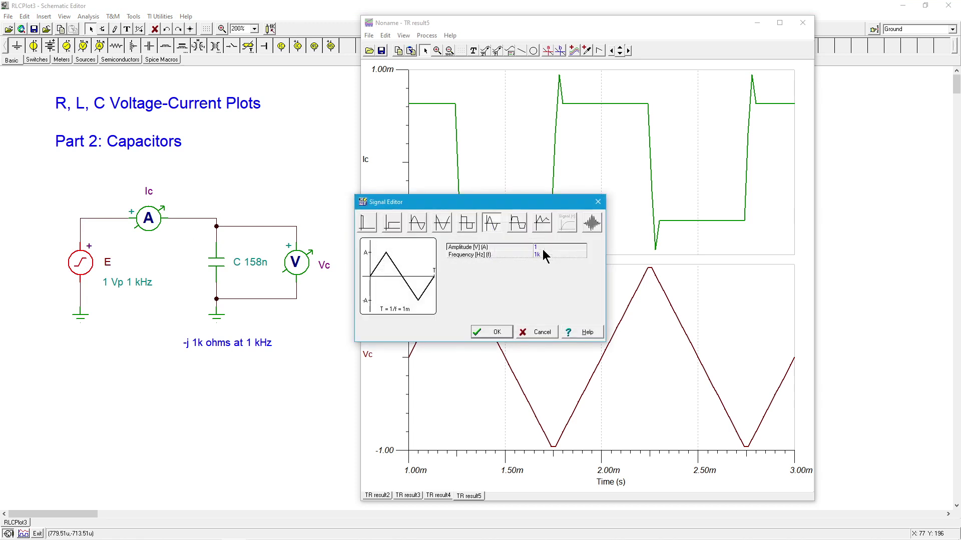
pyautogui.click(418, 224)
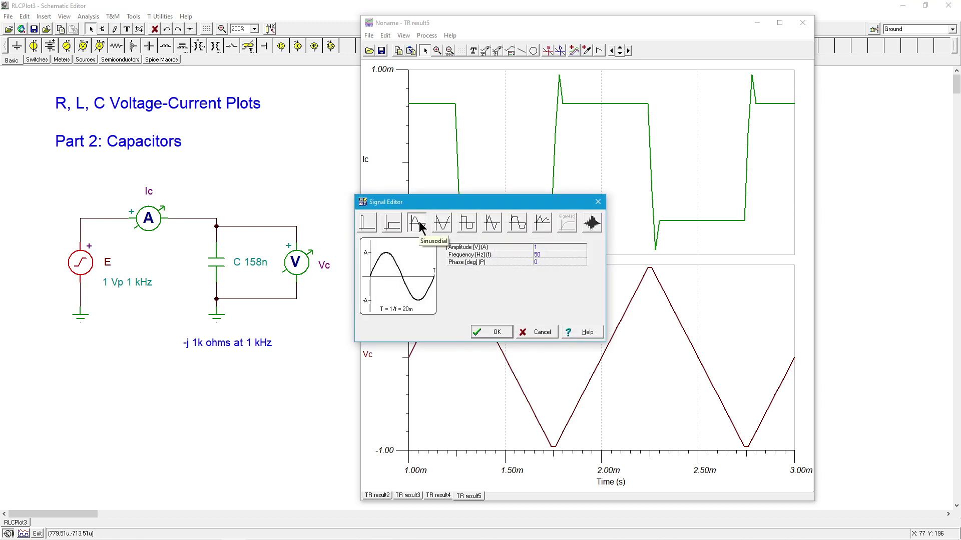
pyautogui.click(546, 252)
pyautogui.write('1k')
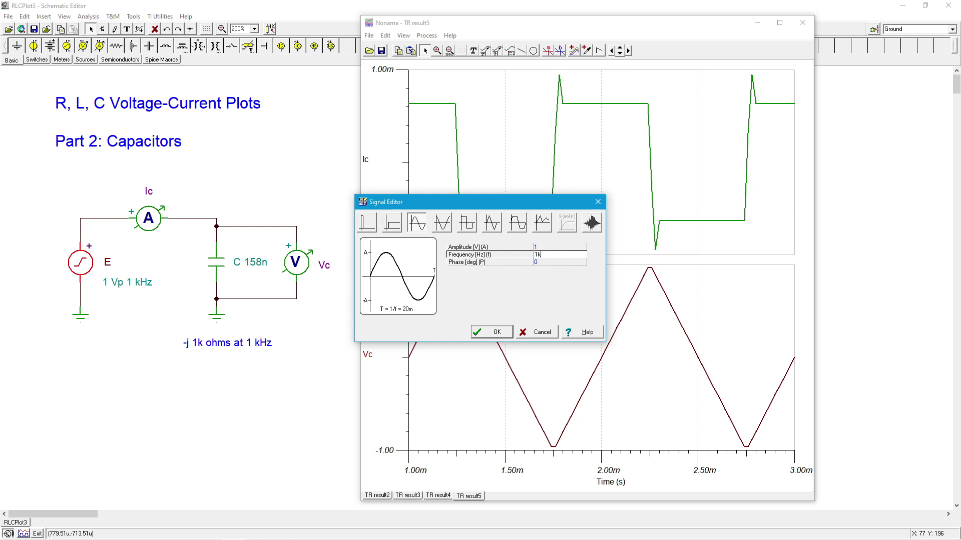
pyautogui.click(500, 332)
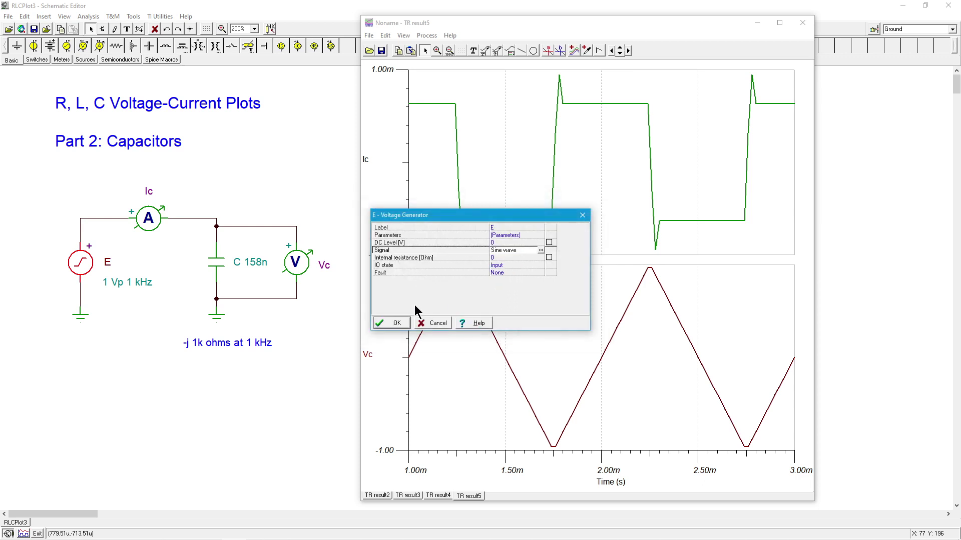
pyautogui.click(398, 323)
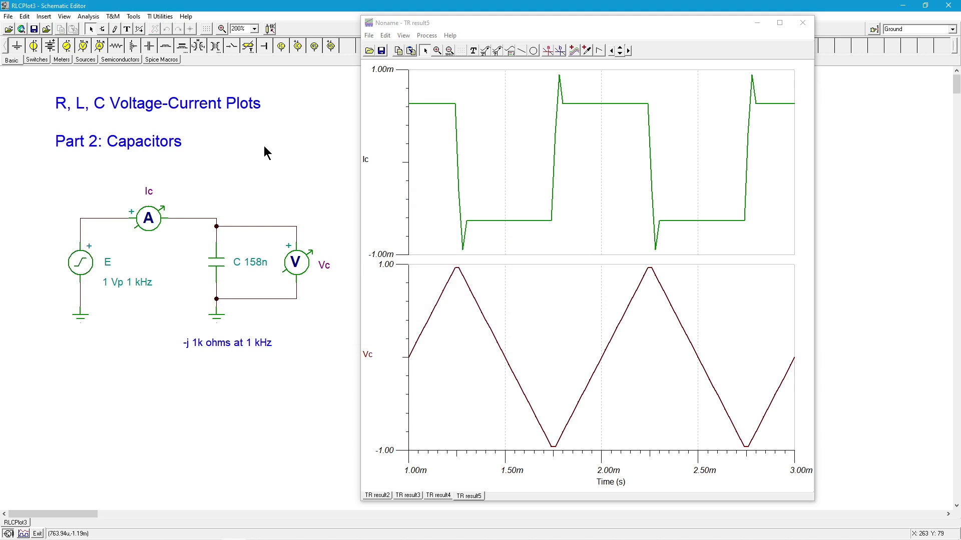
# Change capacitor C's capacitance from 158n to 316n, then deselect it.
pyautogui.doubleClick(218, 267)
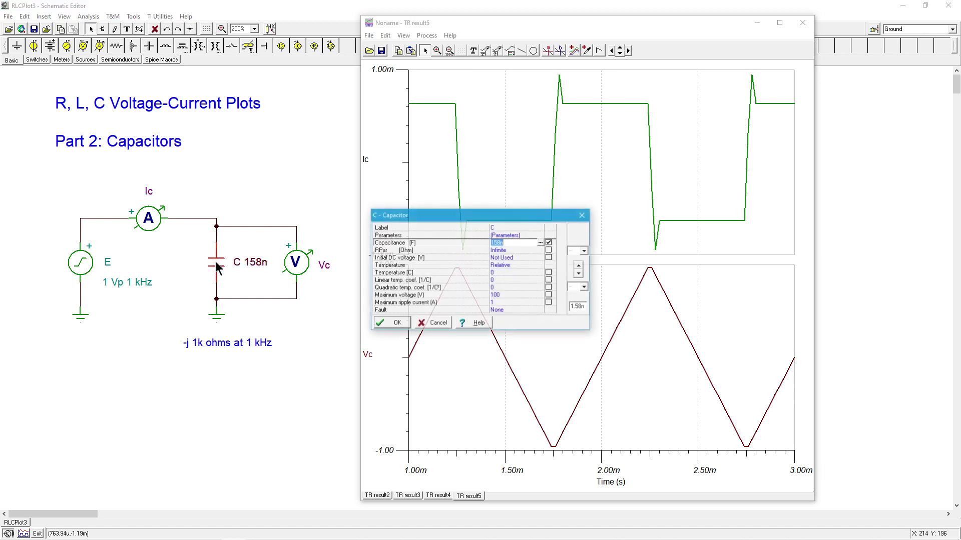
pyautogui.click(524, 244)
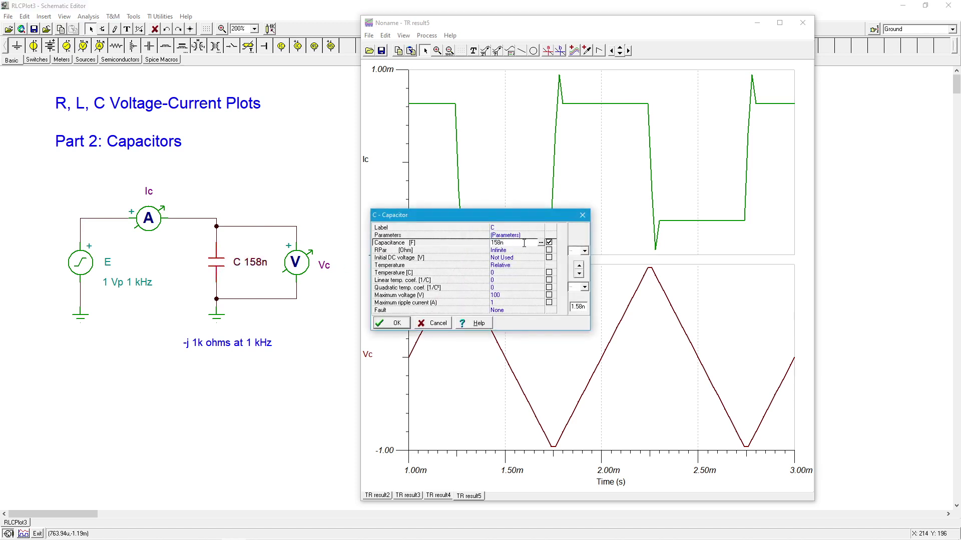
pyautogui.press('Left')
pyautogui.press('BackSpace')
pyautogui.press('BackSpace')
pyautogui.press('BackSpace')
pyautogui.write('316')
pyautogui.click(389, 323)
pyautogui.click(314, 373)
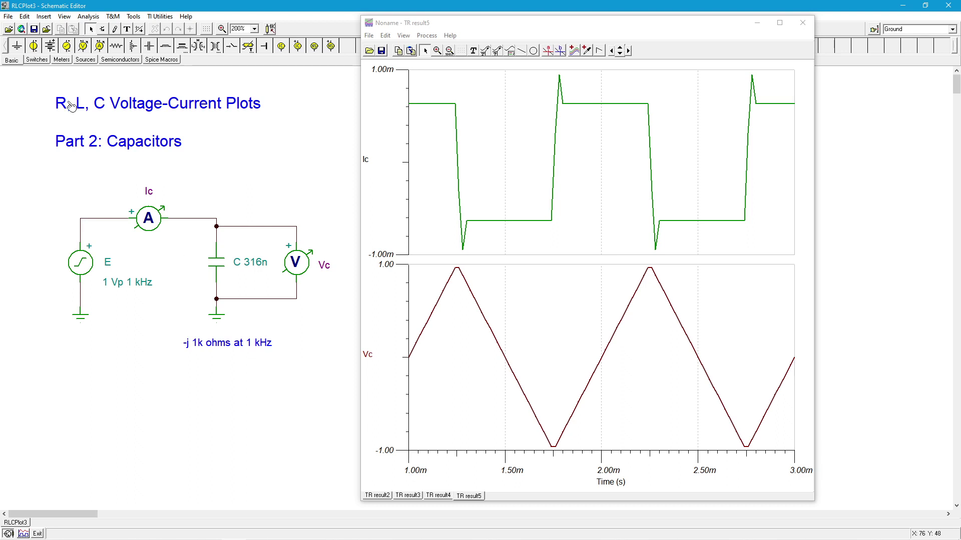
# Rerun the 1m–3m transient with 316n and show Ic and Vc as separate curves.
pyautogui.click(89, 16)
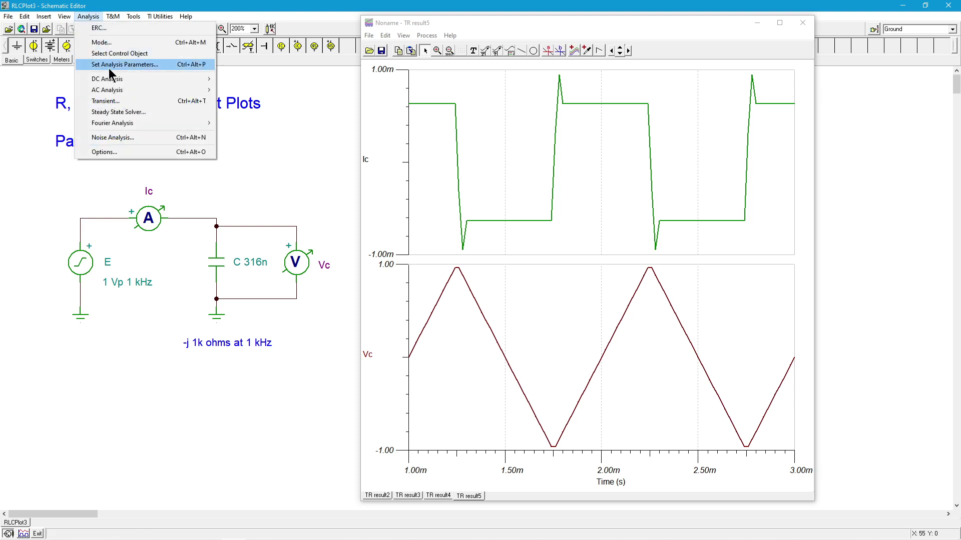
pyautogui.click(119, 103)
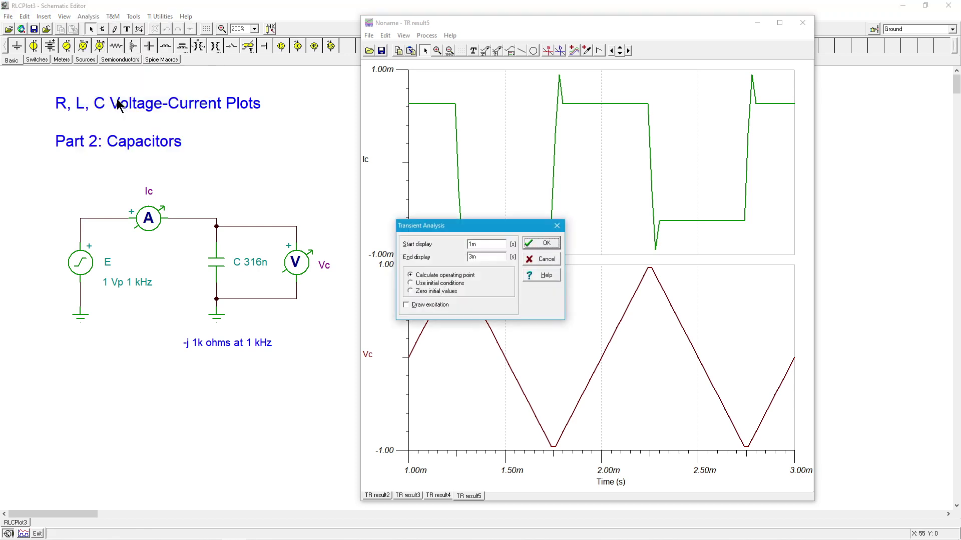
pyautogui.click(540, 245)
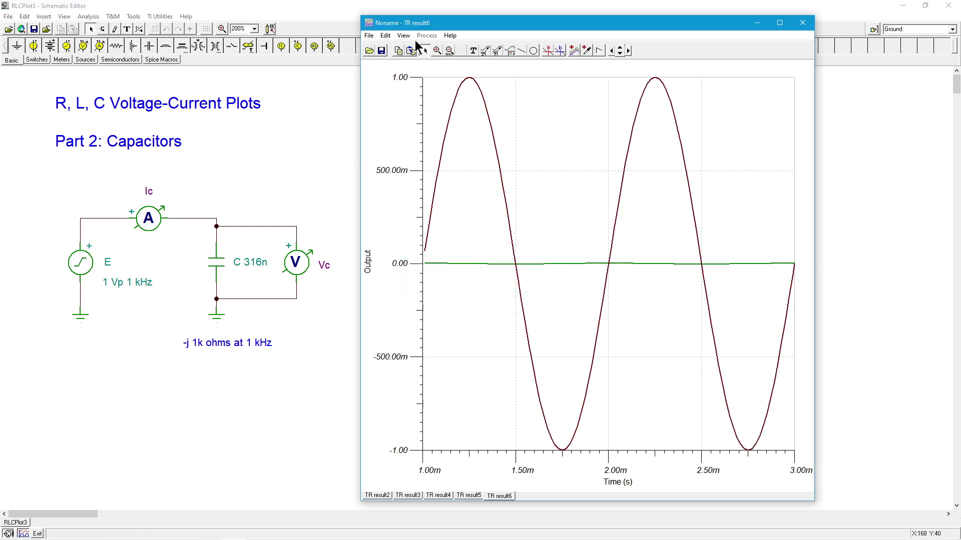
pyautogui.click(406, 36)
pyautogui.click(419, 95)
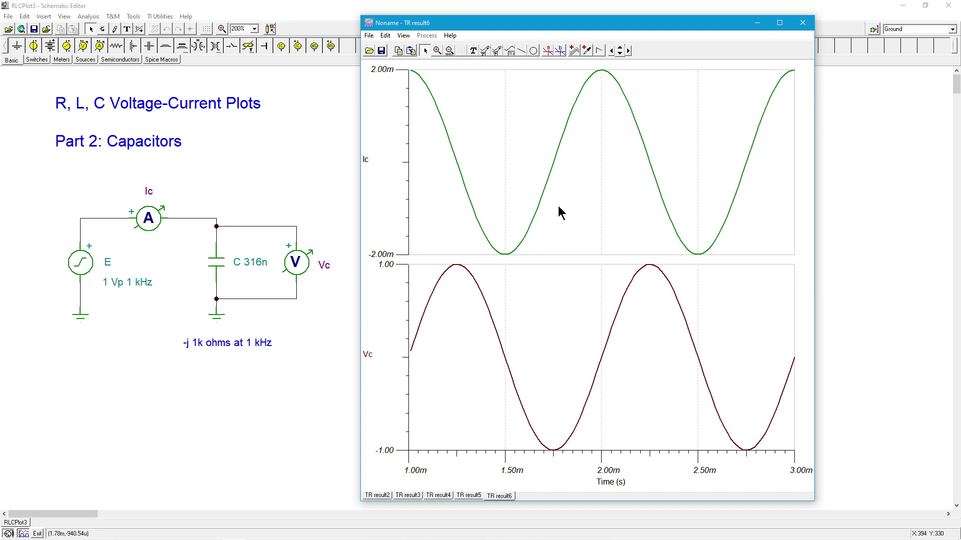
# In the Post-processor, build an XY plot with Vc(t) as X and Ic(t) as Y.
pyautogui.click(573, 50)
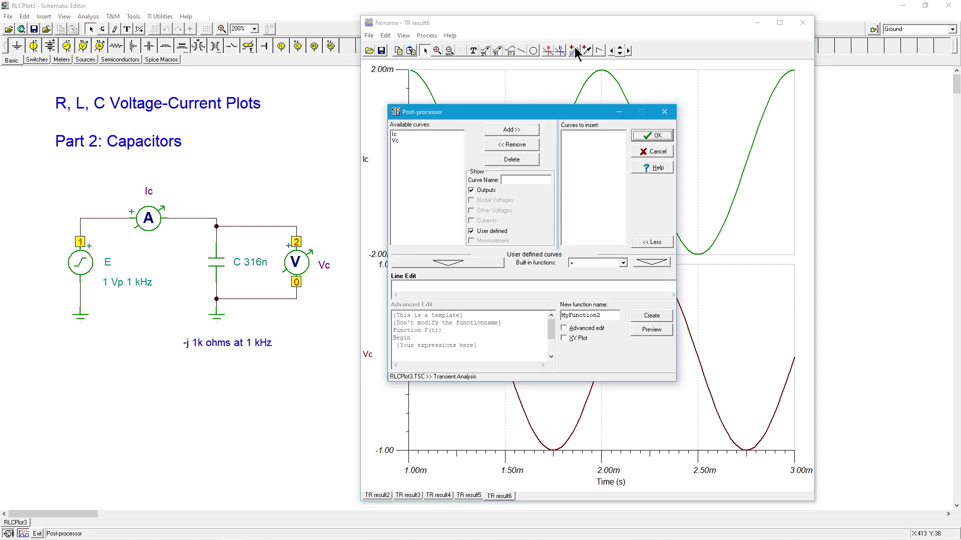
pyautogui.click(565, 339)
pyautogui.click(398, 140)
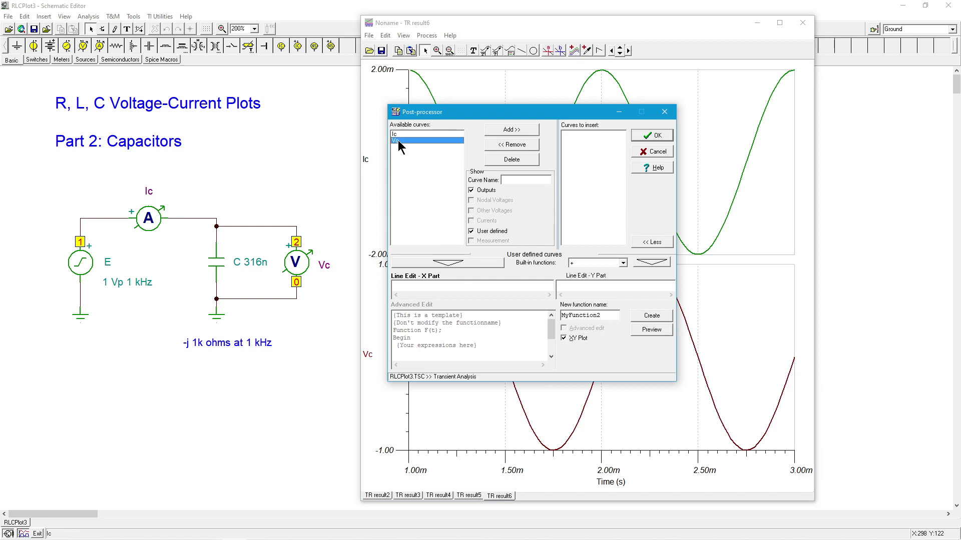
pyautogui.click(462, 264)
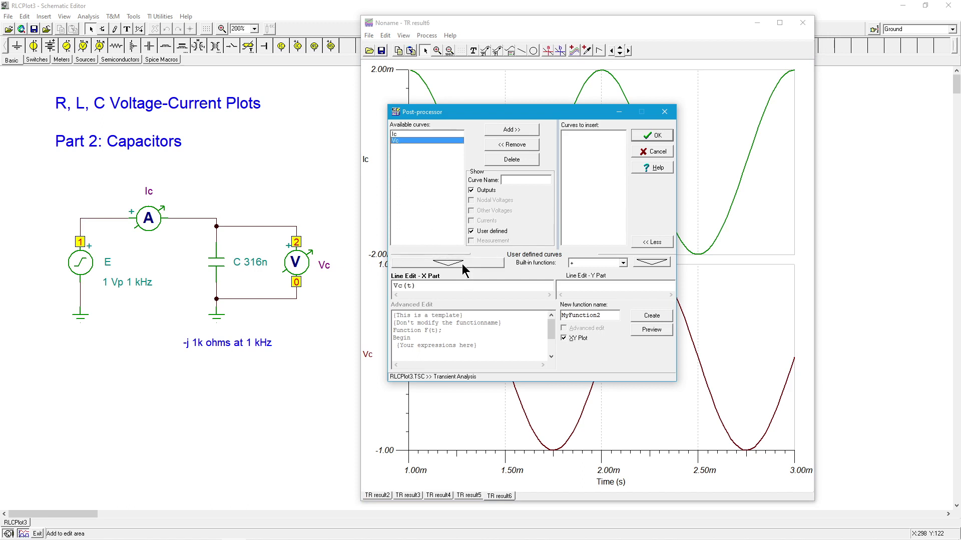
pyautogui.click(582, 286)
pyautogui.click(409, 134)
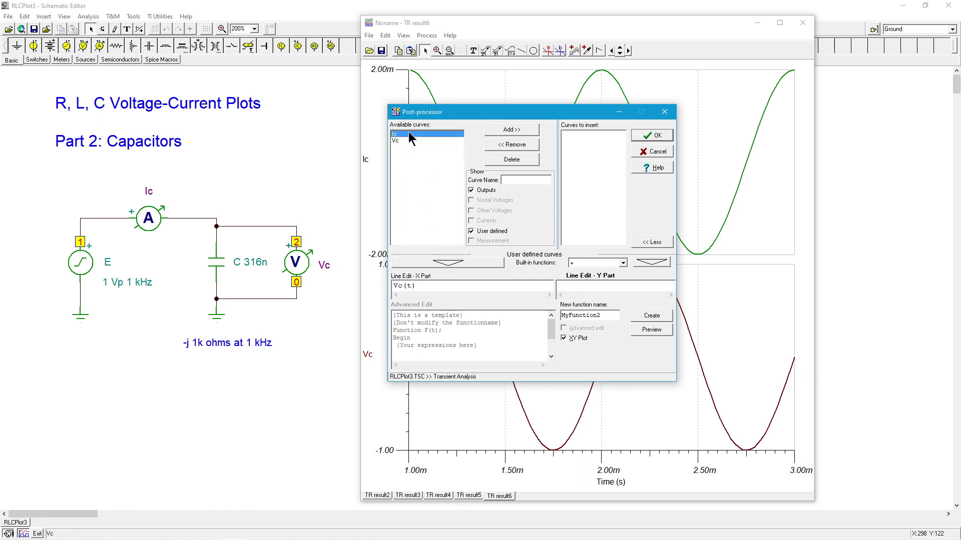
pyautogui.click(456, 267)
pyautogui.click(653, 319)
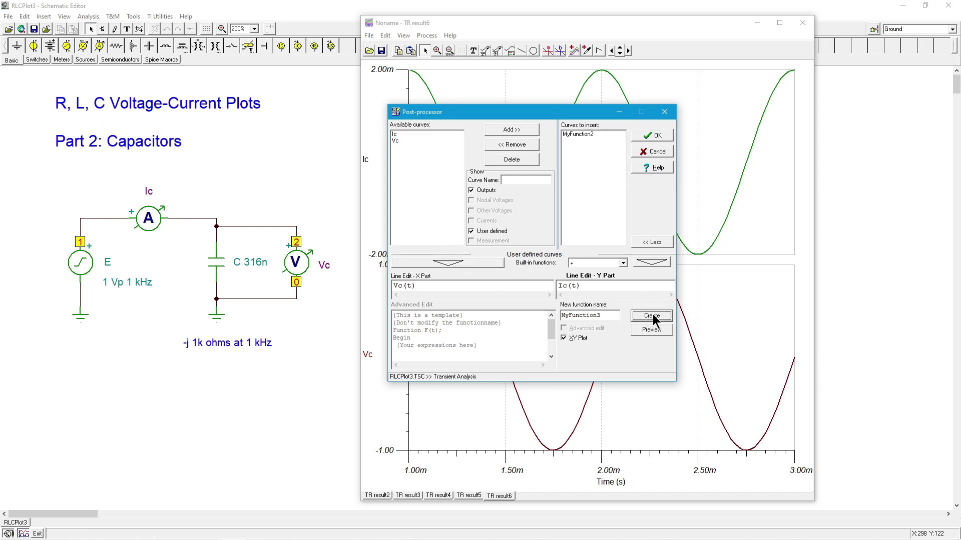
pyautogui.click(649, 135)
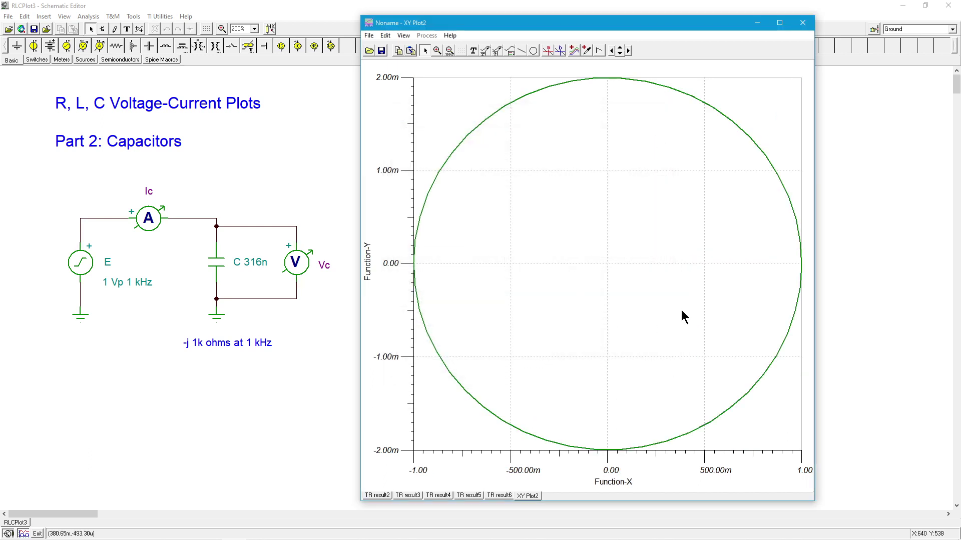